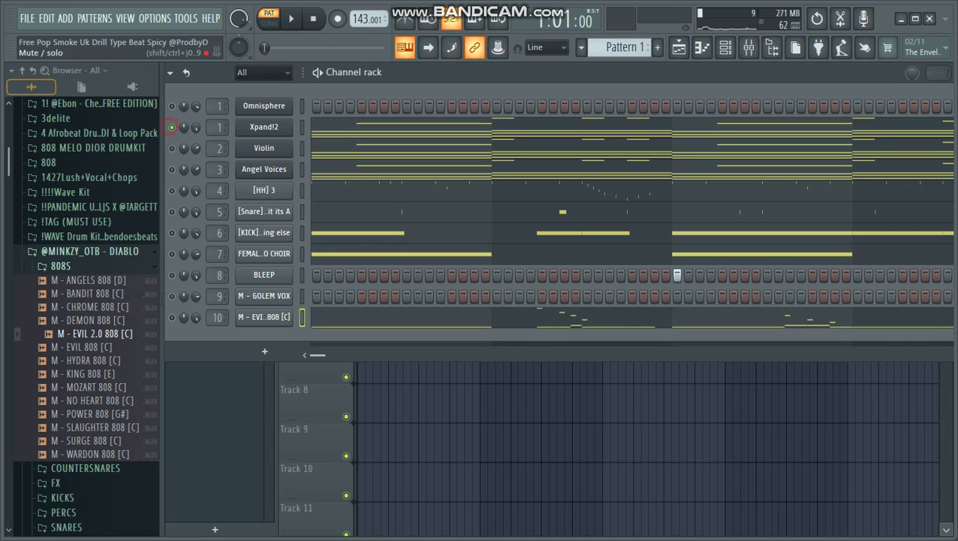
Inspect the Xpand!2 channel's instrument preset and its piano roll notes
click(266, 128)
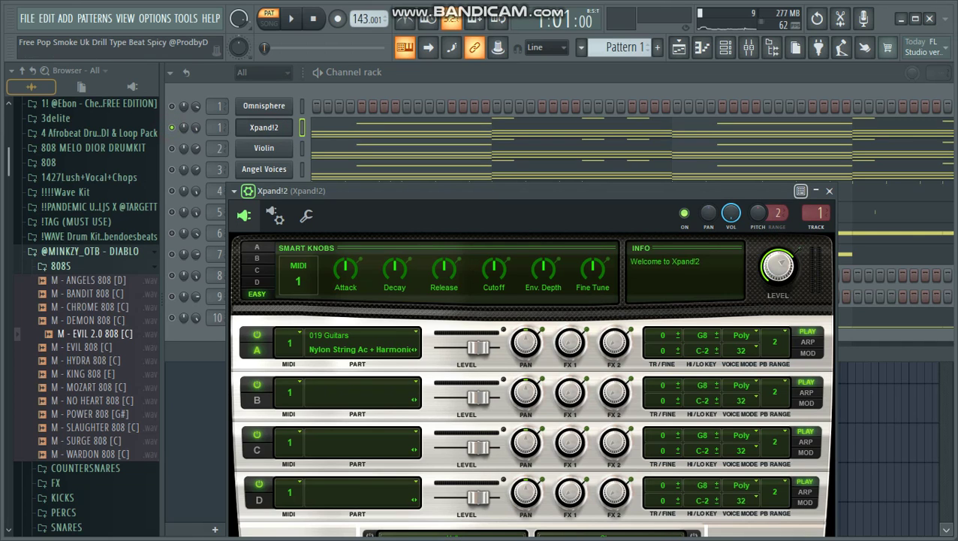
click(828, 192)
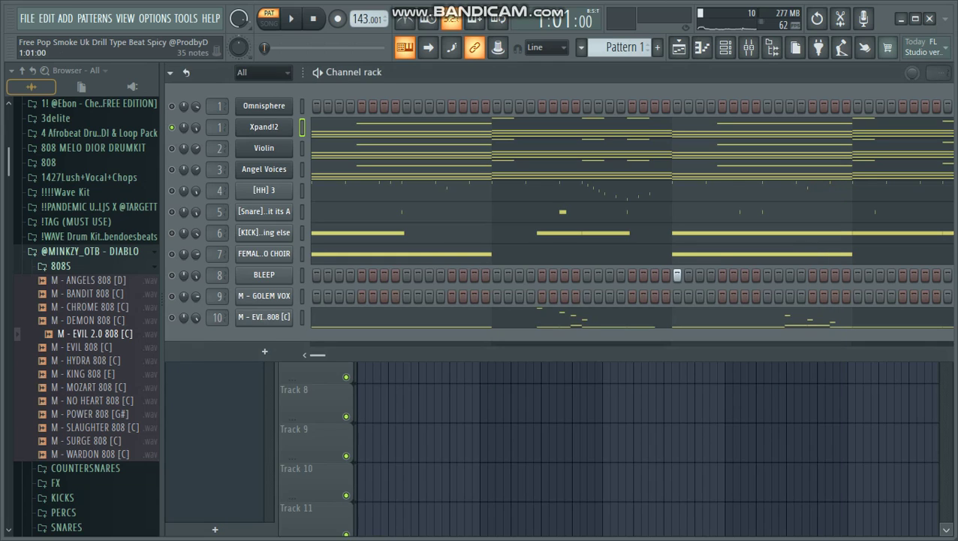
click(319, 129)
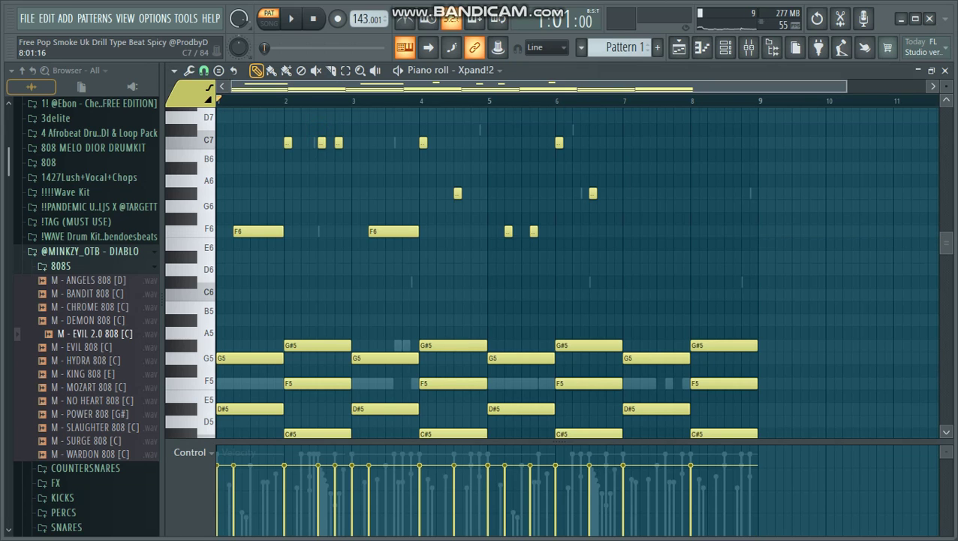
scroll(694, 142, down, 2)
Check the Xpand!2 mixer track's effects and play its melody alone with the piano roll open
click(749, 47)
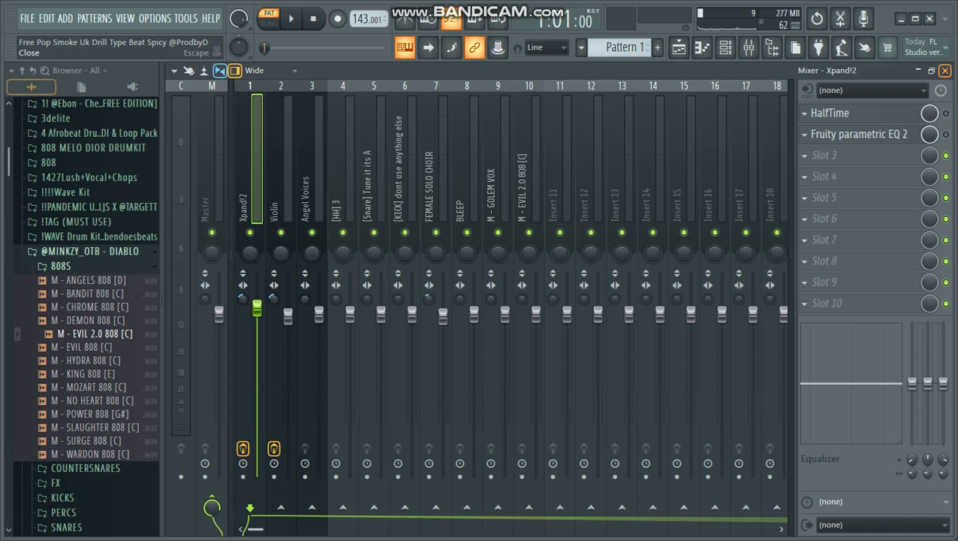
click(728, 47)
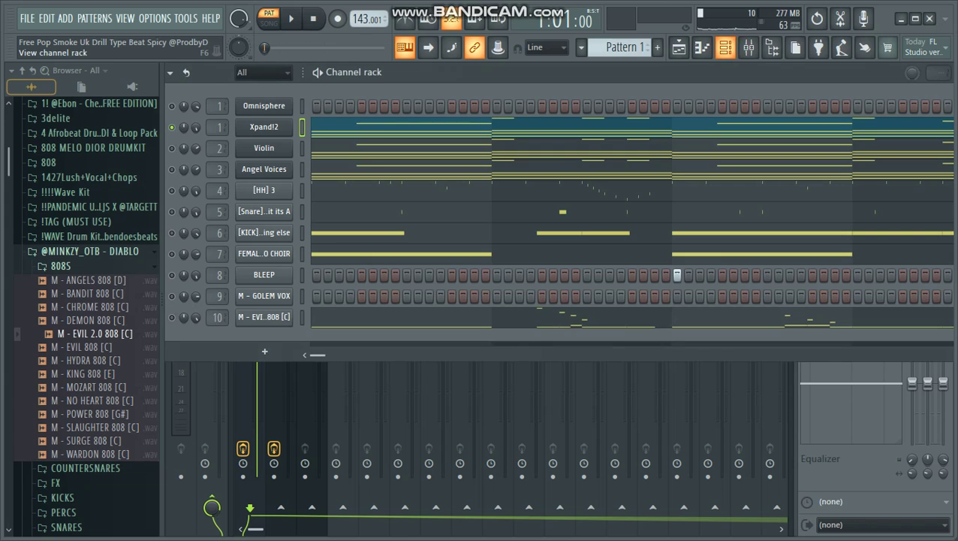
click(376, 129)
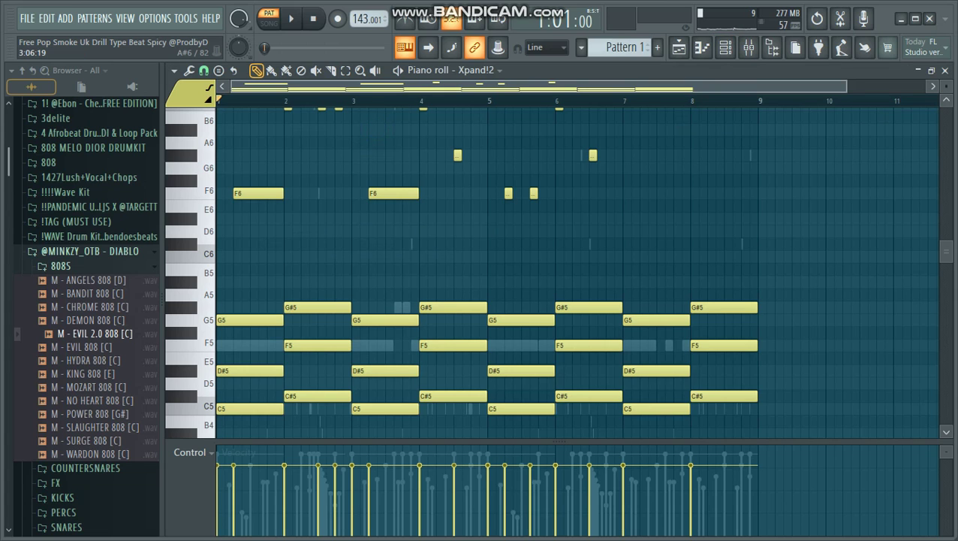
scroll(376, 130, up, 3)
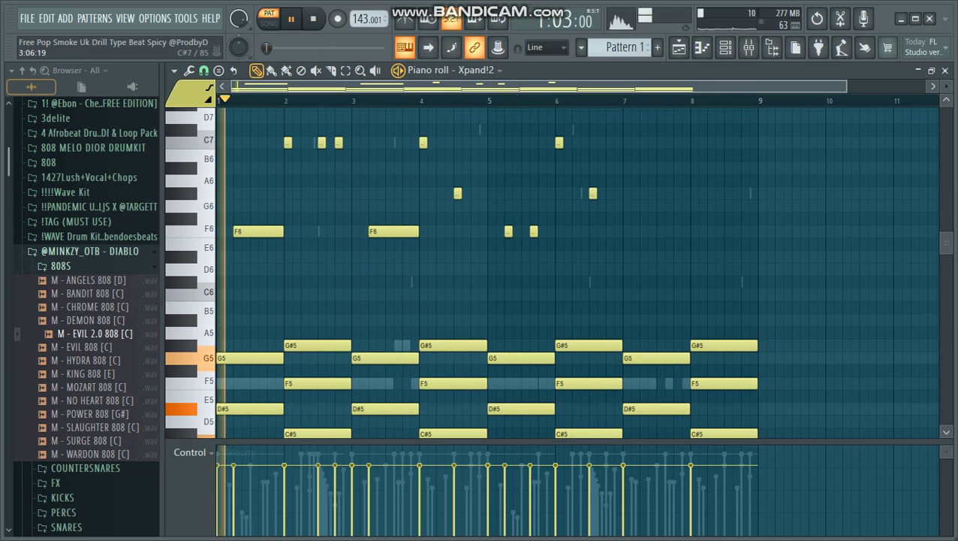
scroll(376, 130, down, 1)
scroll(376, 130, up, 1)
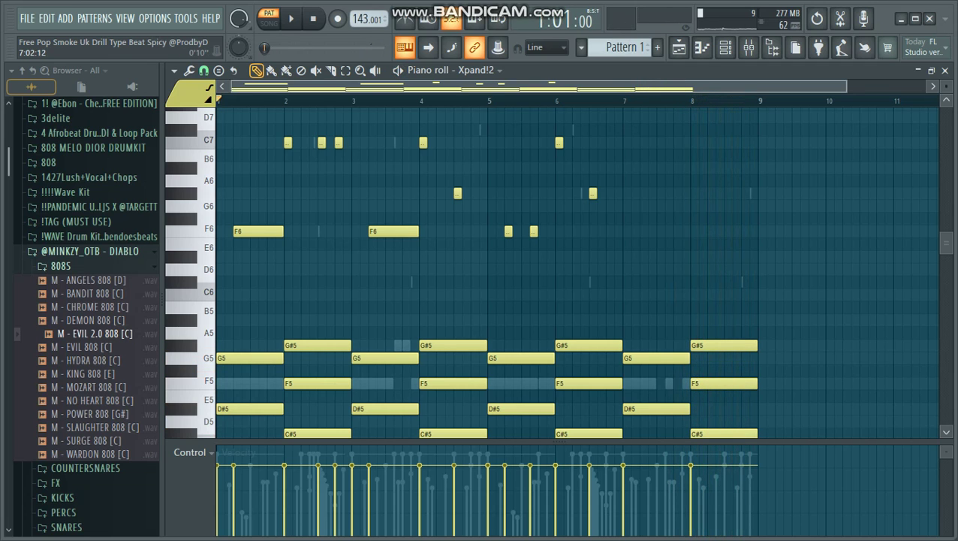
Enable HalfTime and Fruity parametric EQ 2 on the Xpand!2 mixer track, playing the pattern with each change
click(749, 46)
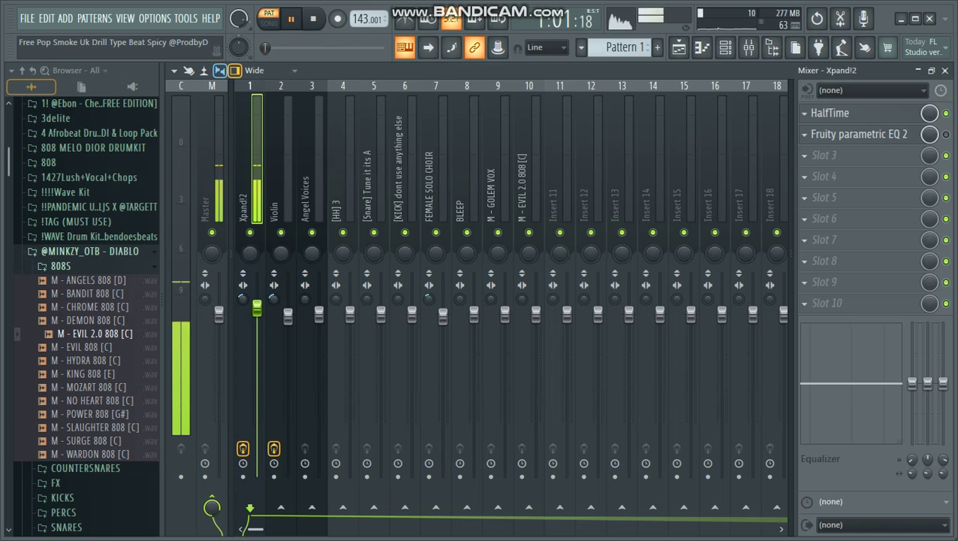
click(725, 47)
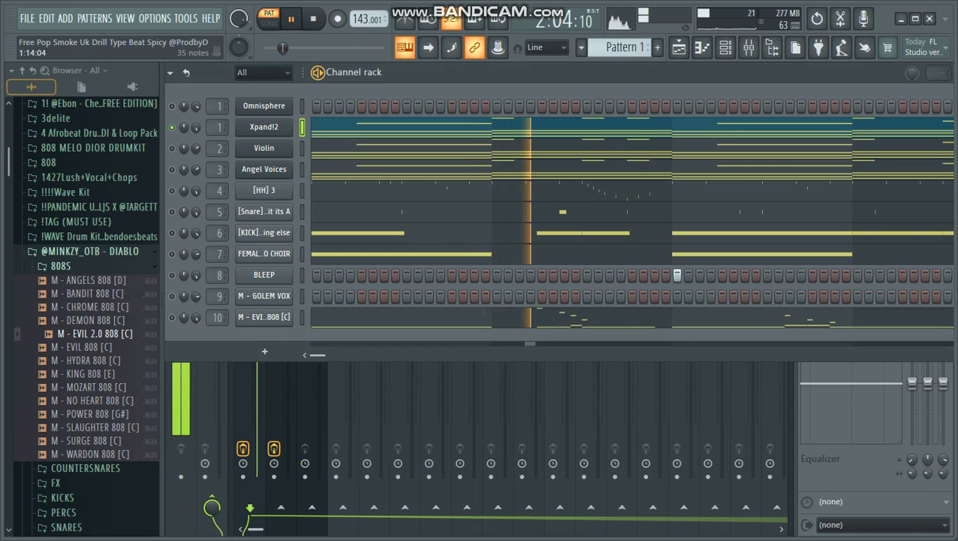
click(402, 140)
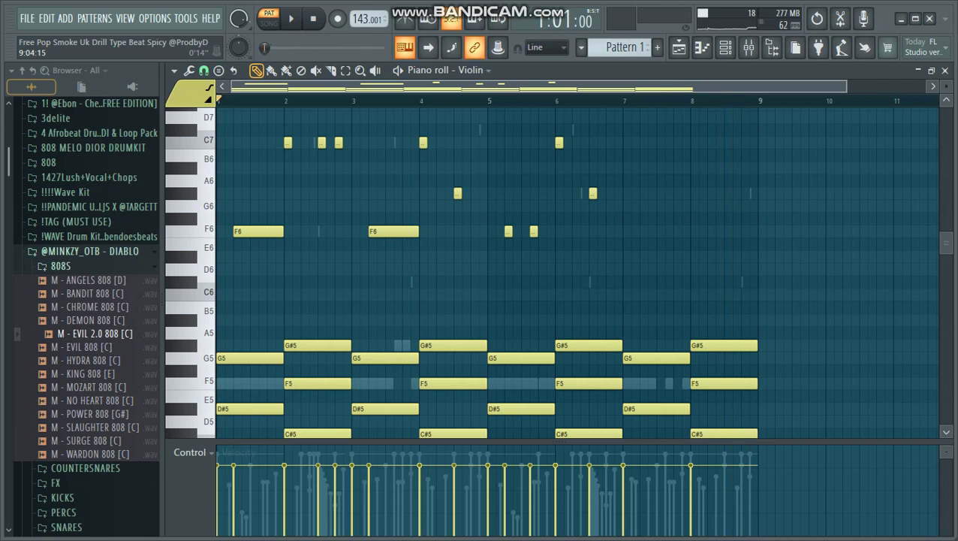
click(748, 48)
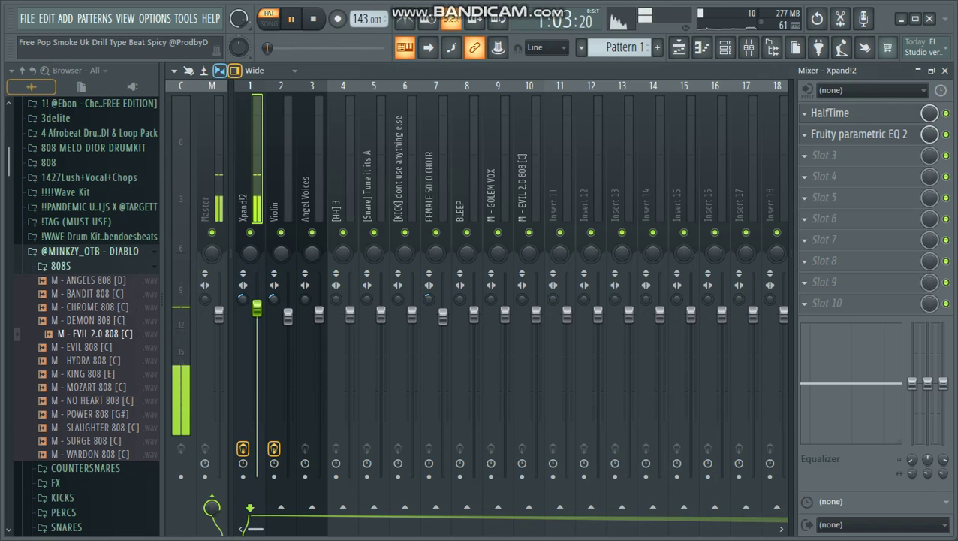
click(945, 69)
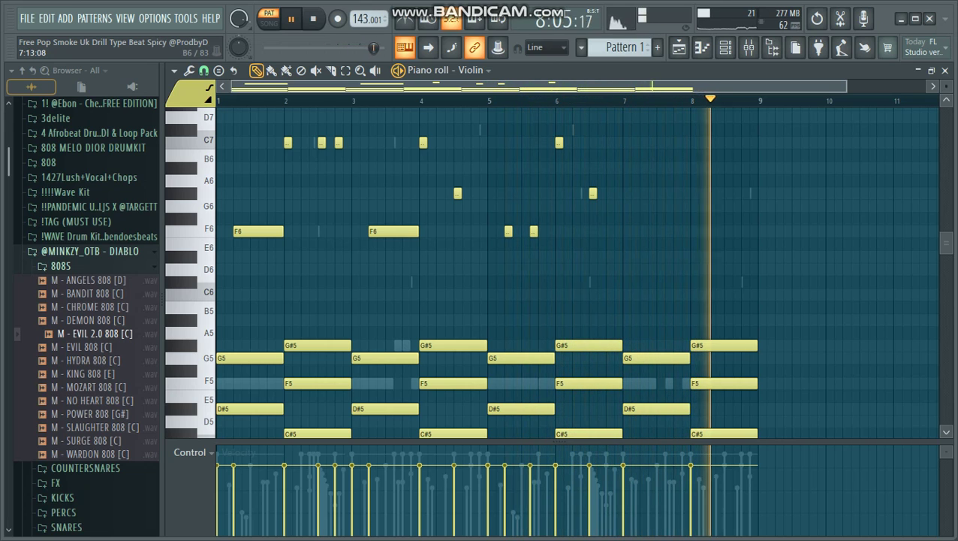
click(946, 70)
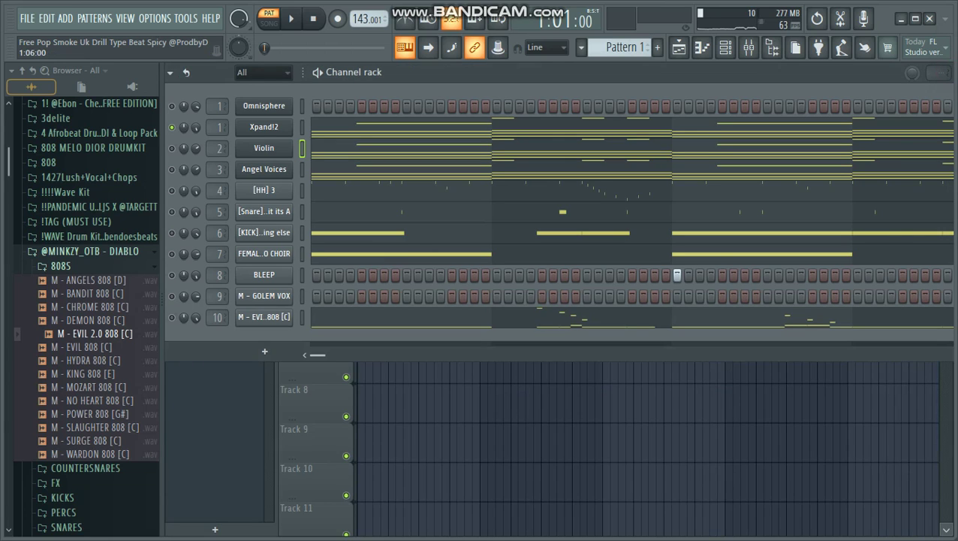
Rename the Xpand!2 channel as Guitar
right_click(267, 128)
click(343, 160)
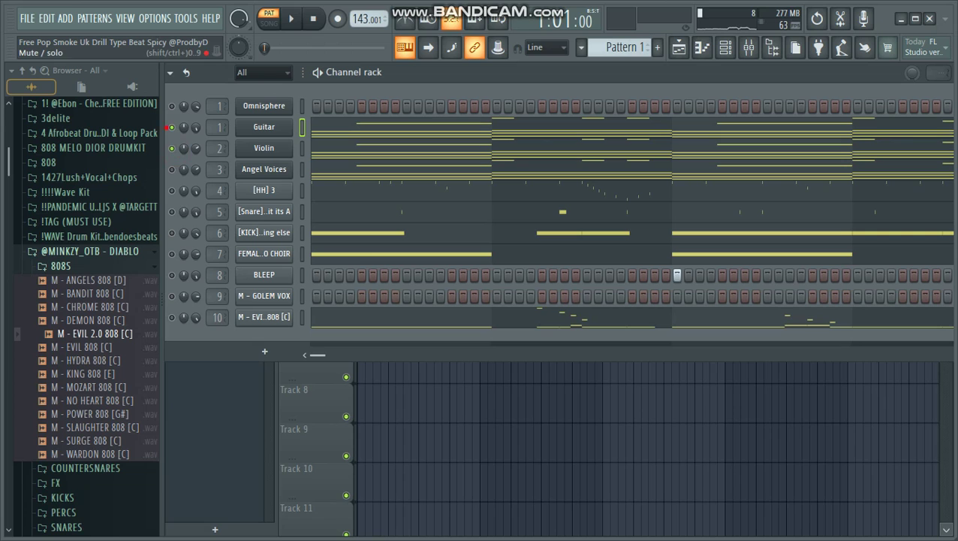
Audition the Violin and Angel Voices channels, viewing each one's notes in the piano roll
click(317, 148)
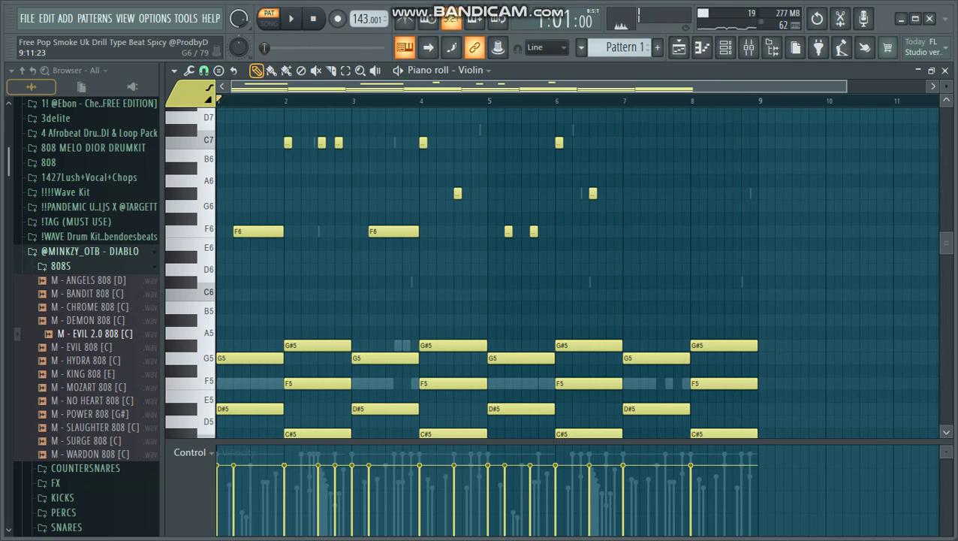
click(945, 70)
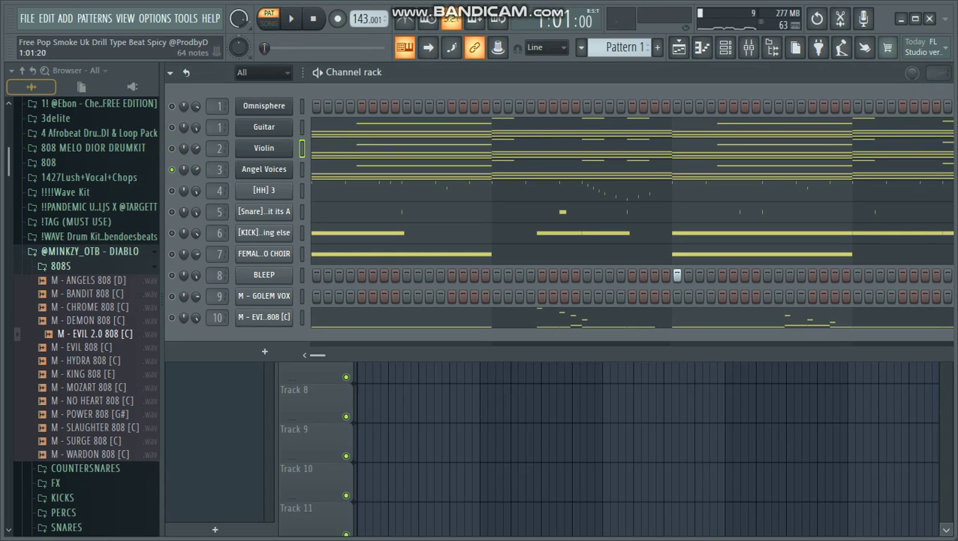
click(331, 179)
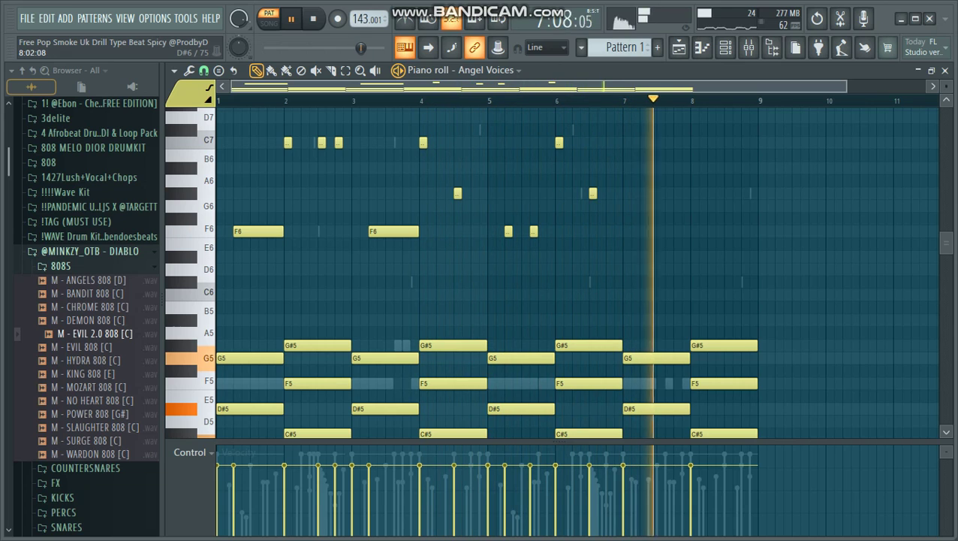
scroll(489, 270, down, 1)
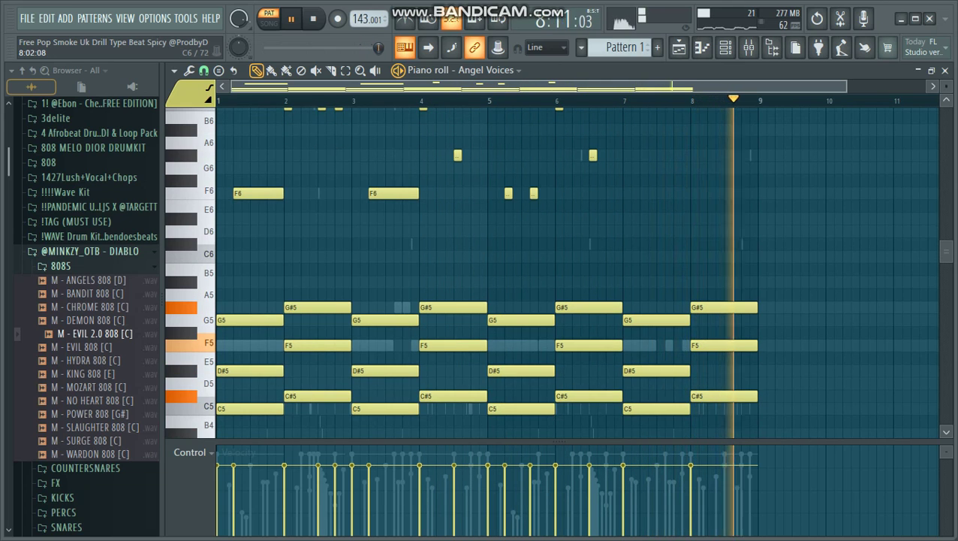
key(space)
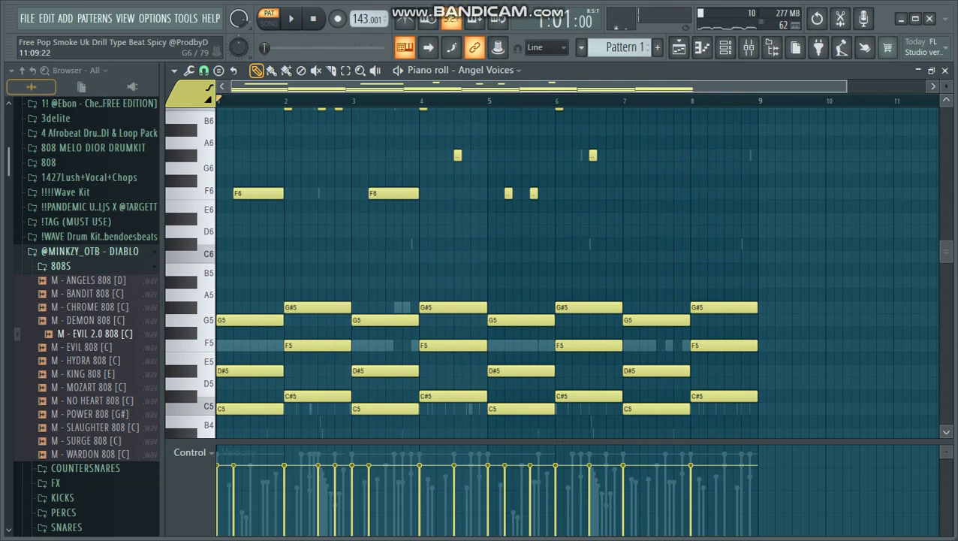
click(945, 70)
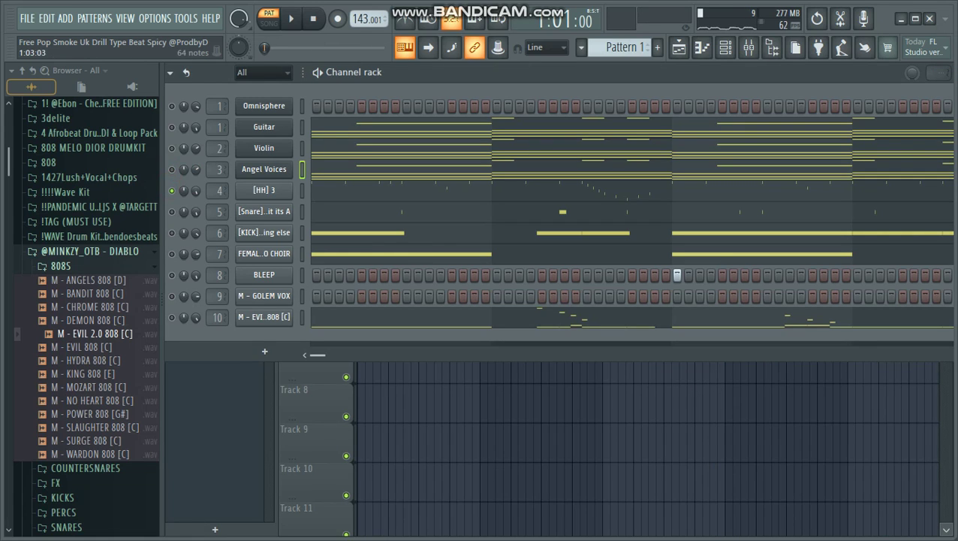
Play the [HH] 3 hi-hat channel alone while viewing its notes and velocities in the piano roll
click(334, 191)
scroll(488, 270, down, 2)
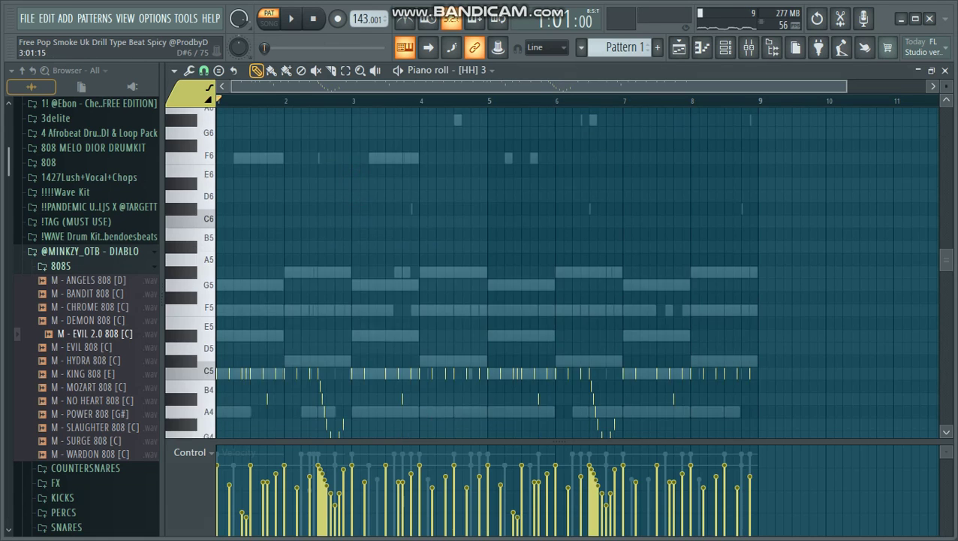
key(space)
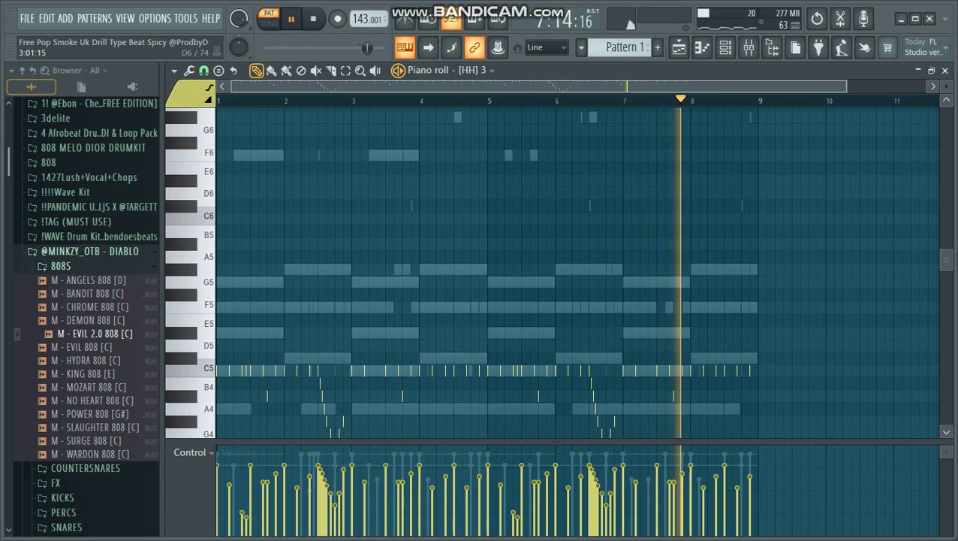
key(space)
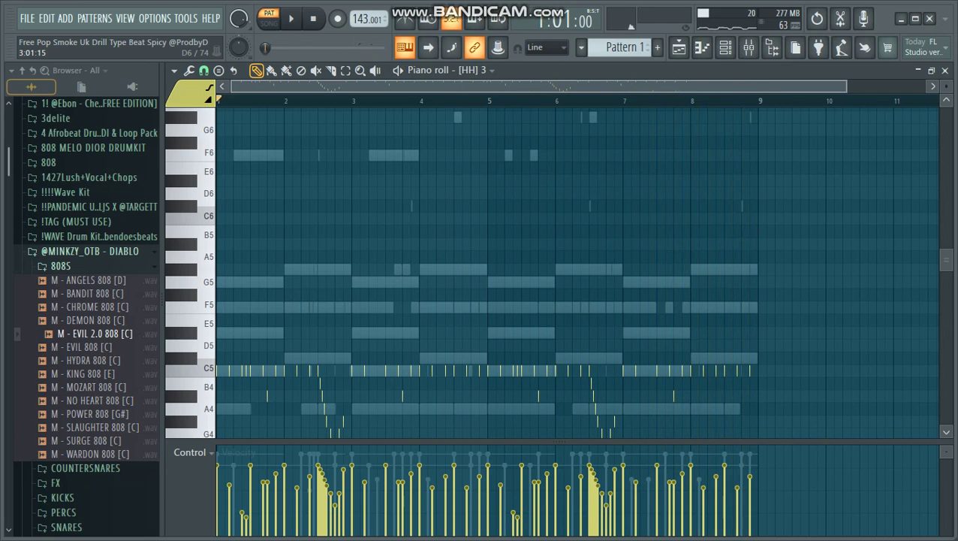
click(945, 69)
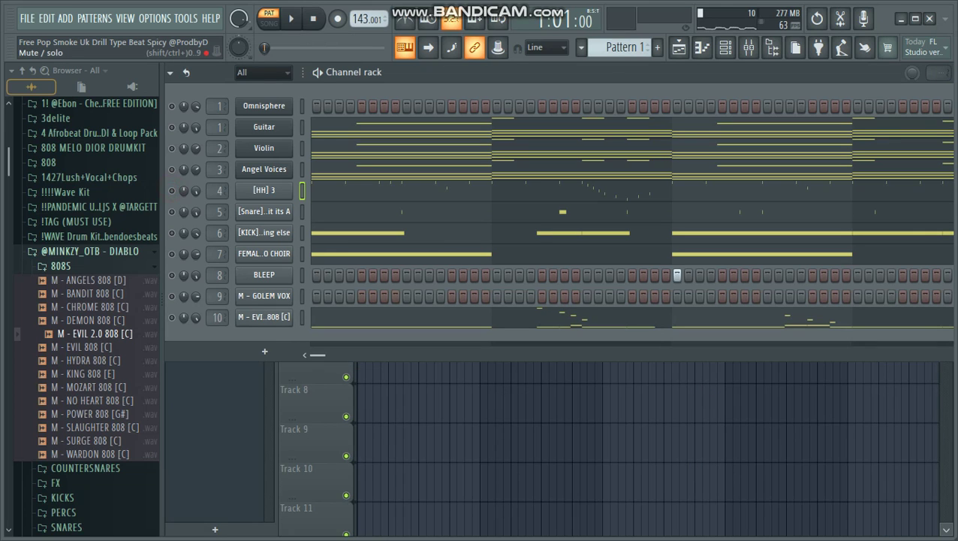
Play the snare channel alone while viewing its hits in the piano roll
click(345, 211)
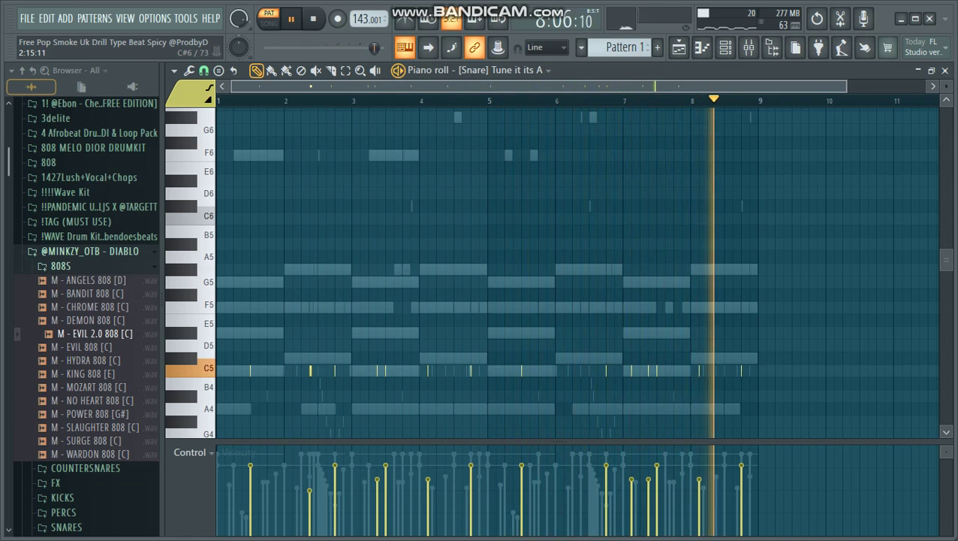
key(space)
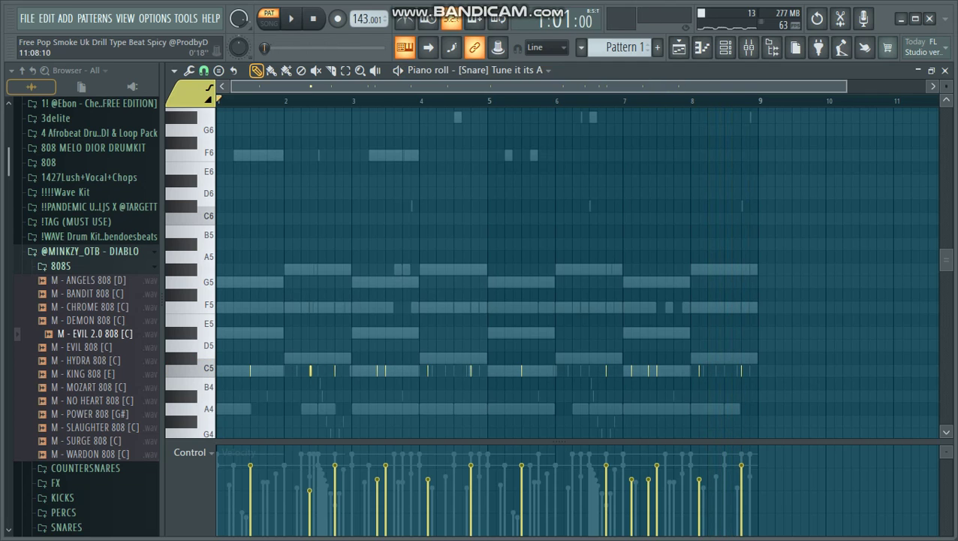
click(945, 70)
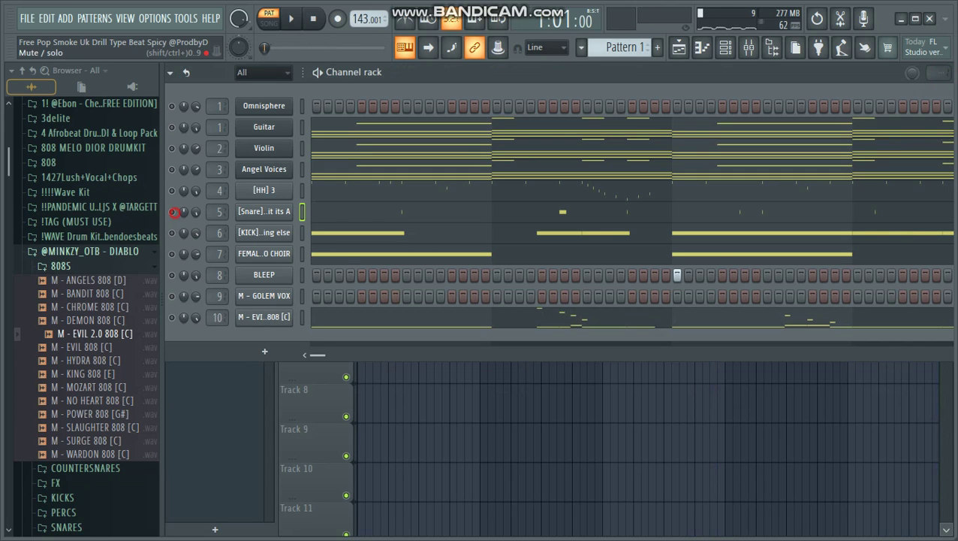
Play the kick channel alone while viewing its notes in the piano roll
key(F7)
key(space)
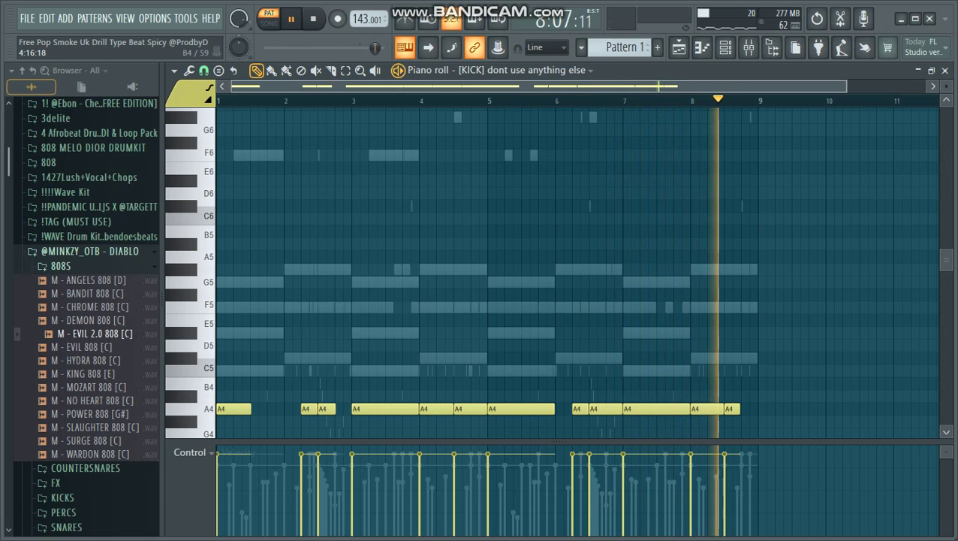
key(space)
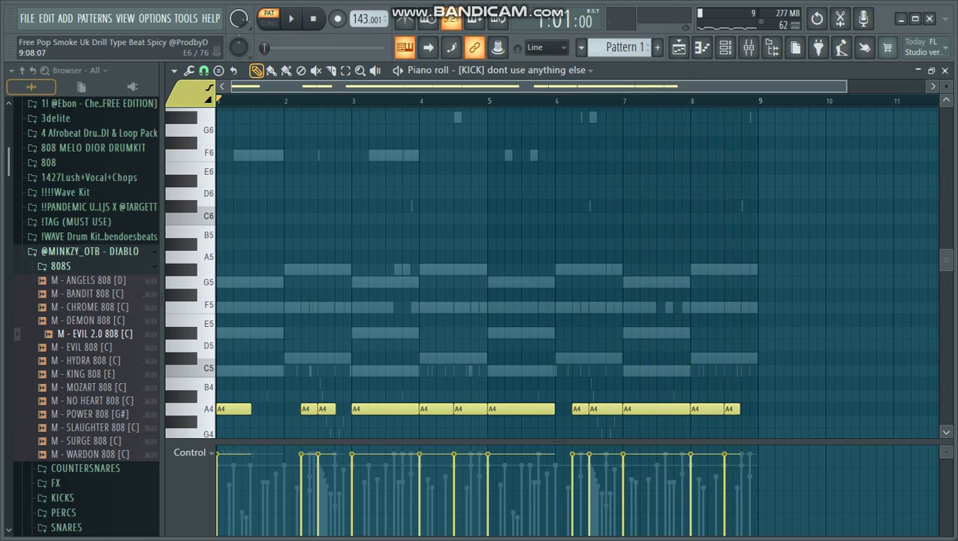
click(942, 74)
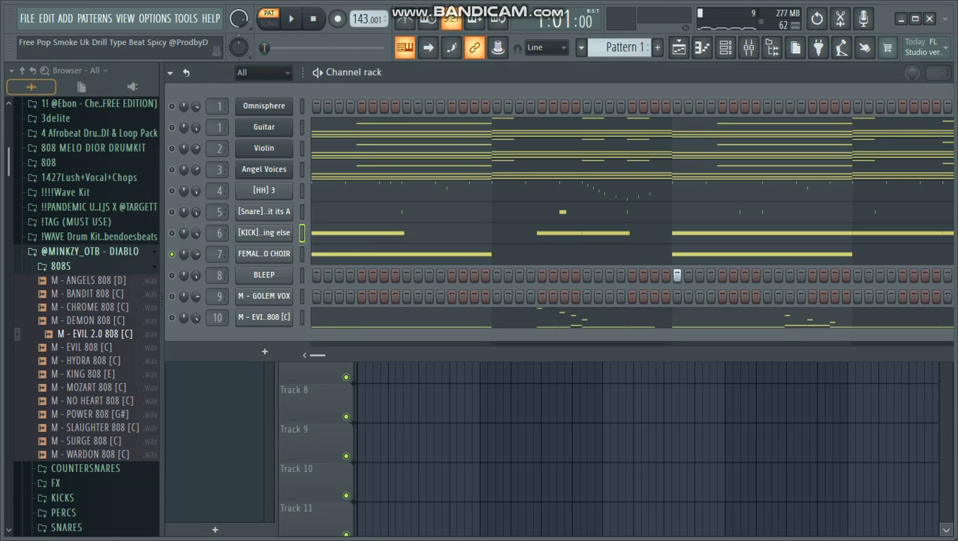
Audition the FEMALE SOLO CHOIR and BLEEP channels, viewing each one's notes in the piano roll
click(342, 256)
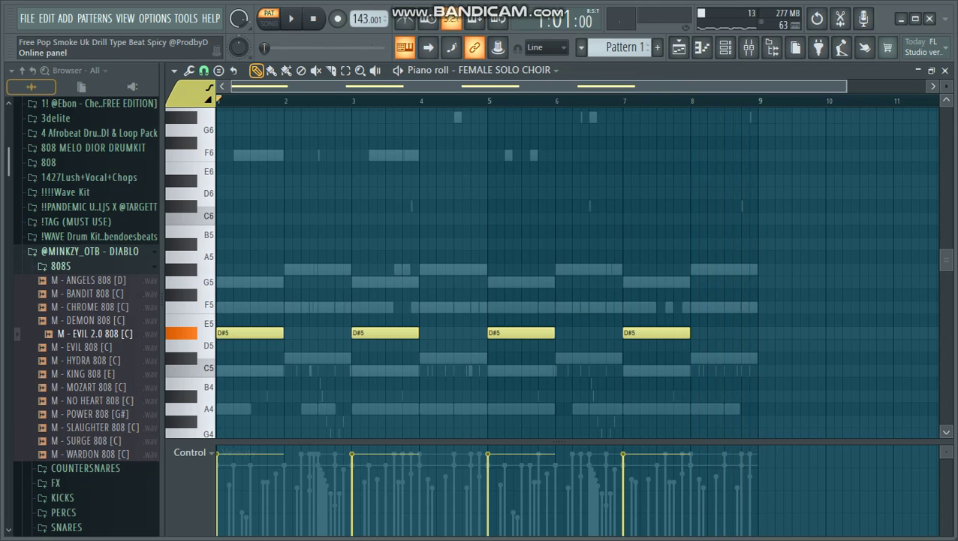
click(945, 70)
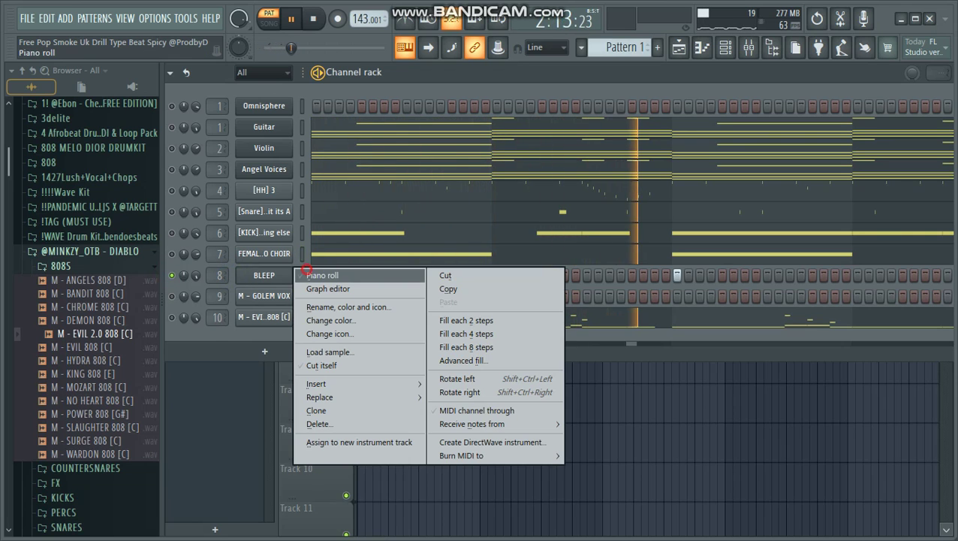
click(323, 275)
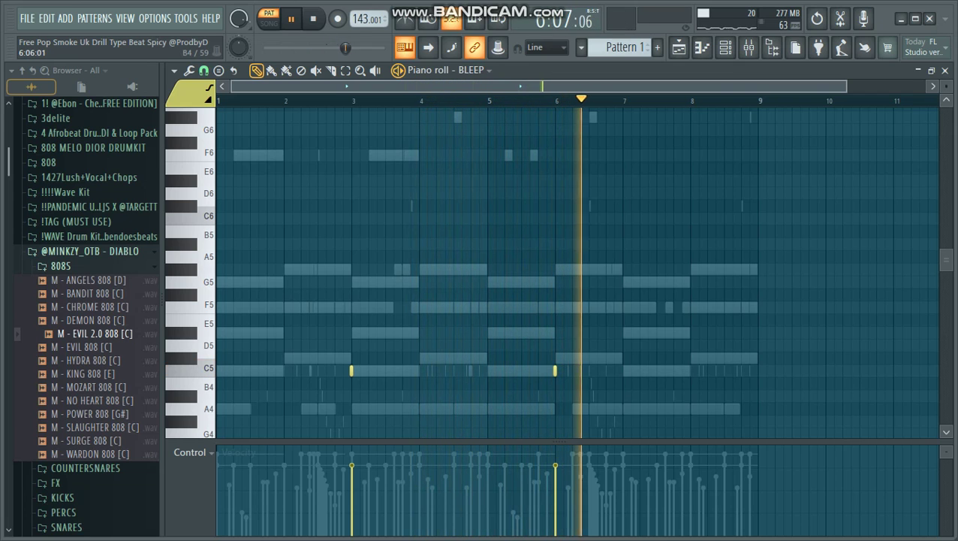
key(space)
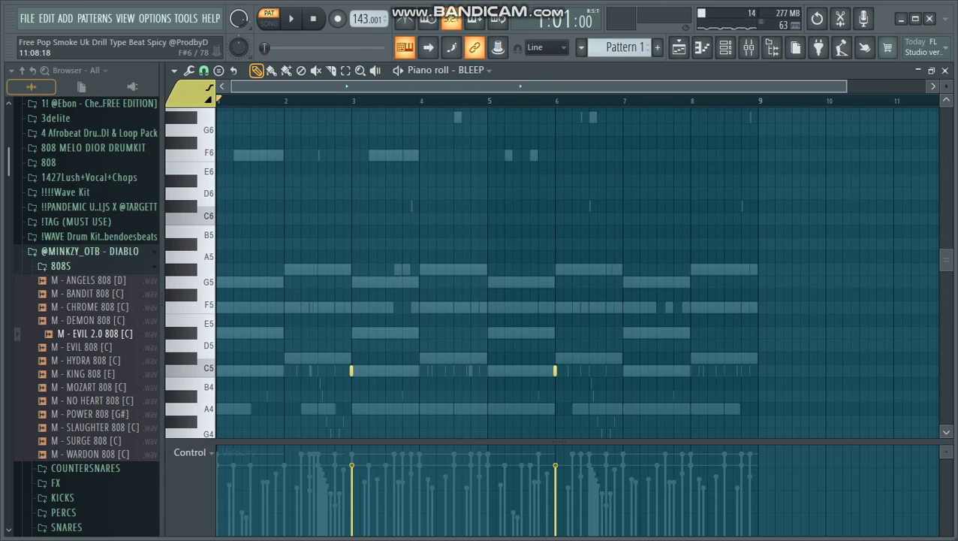
Play the M - GOLEM VOX channel alone while viewing its note in the piano roll
click(945, 70)
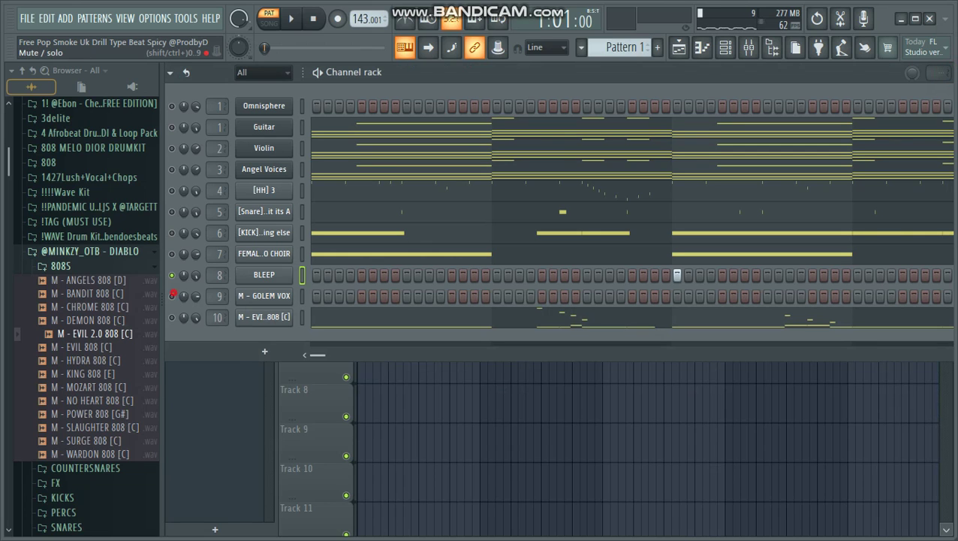
right_click(291, 293)
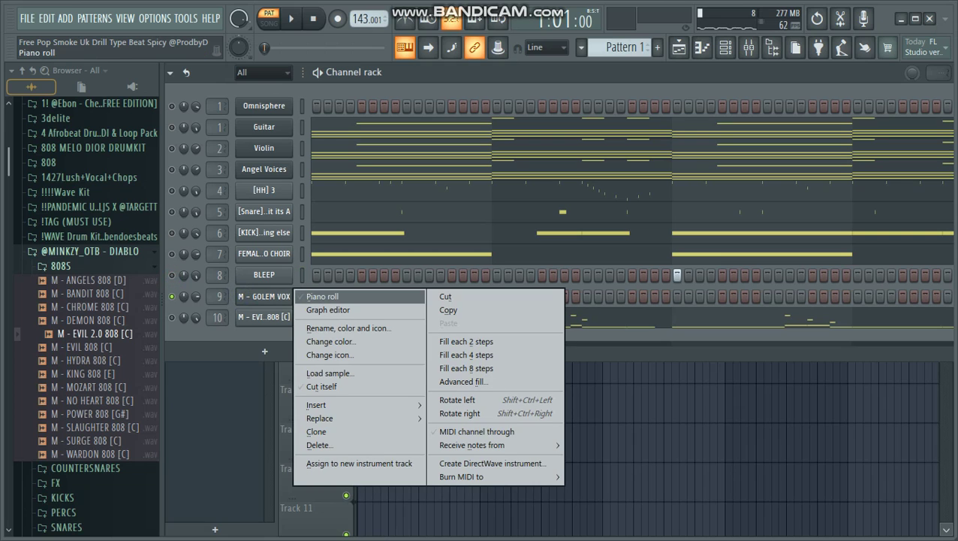
click(323, 296)
key(space)
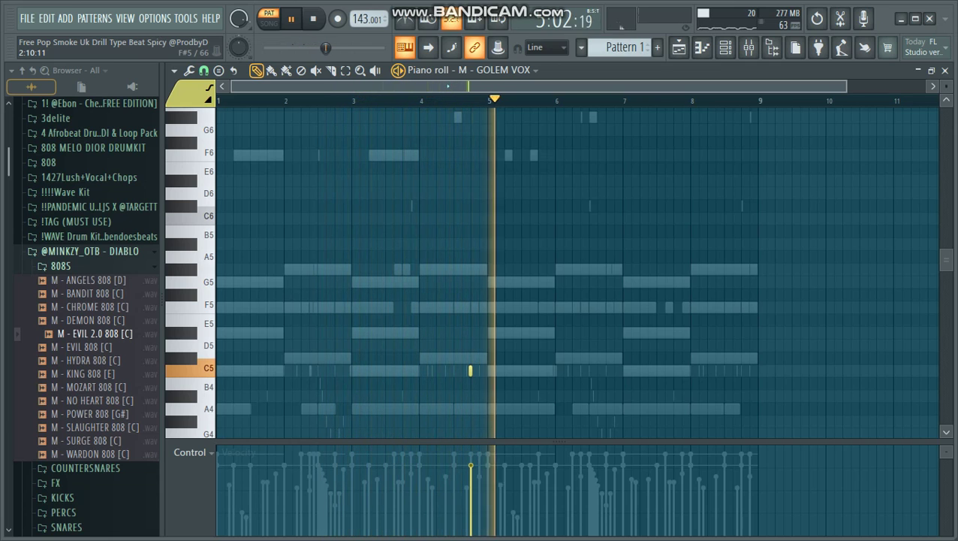
key(space)
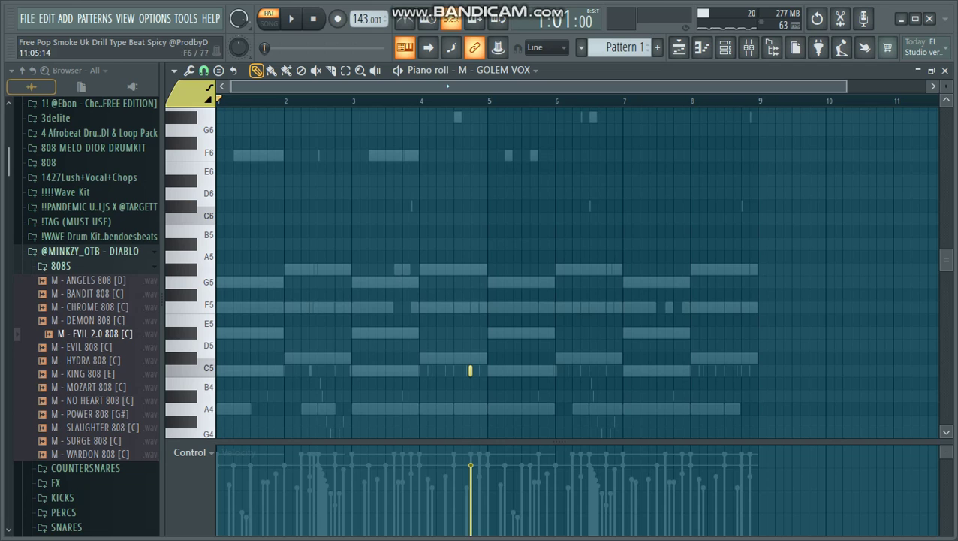
click(945, 70)
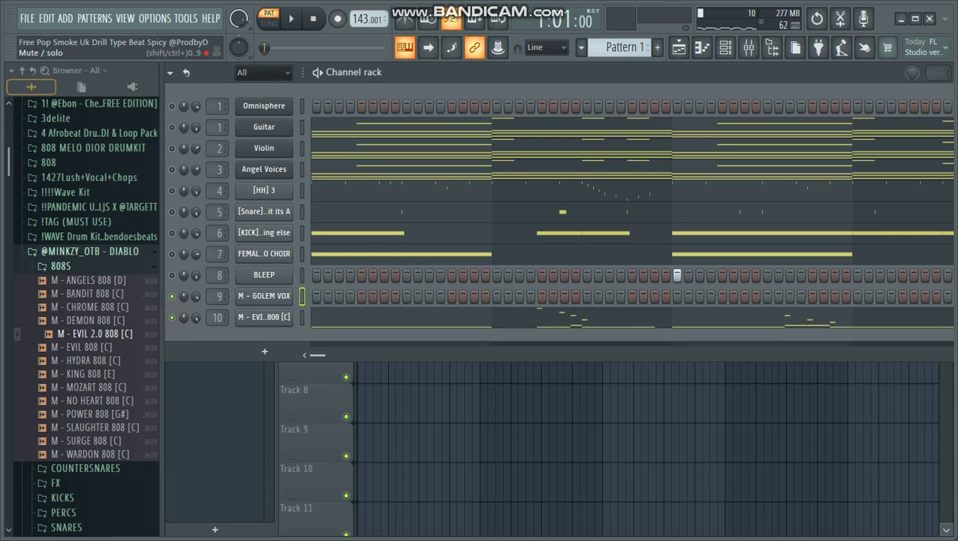
Play the M - EVIL 2.0 808 [C] channel while viewing its notes and slides in the piano roll
click(344, 315)
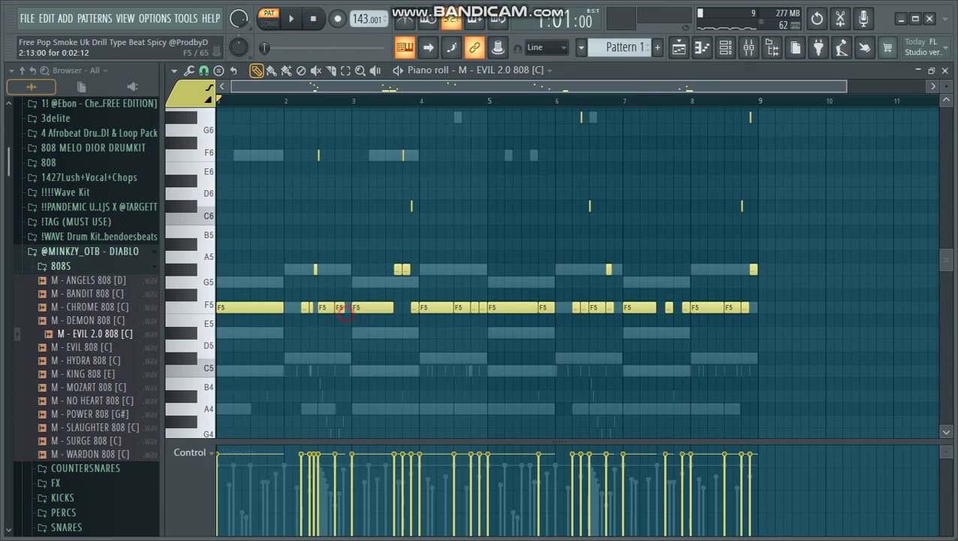
key(space)
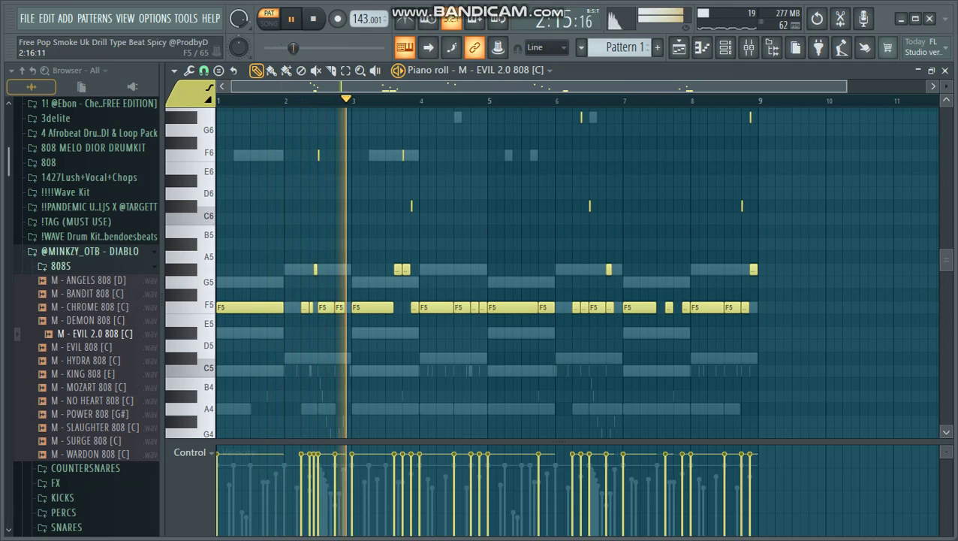
scroll(488, 271, up, 2)
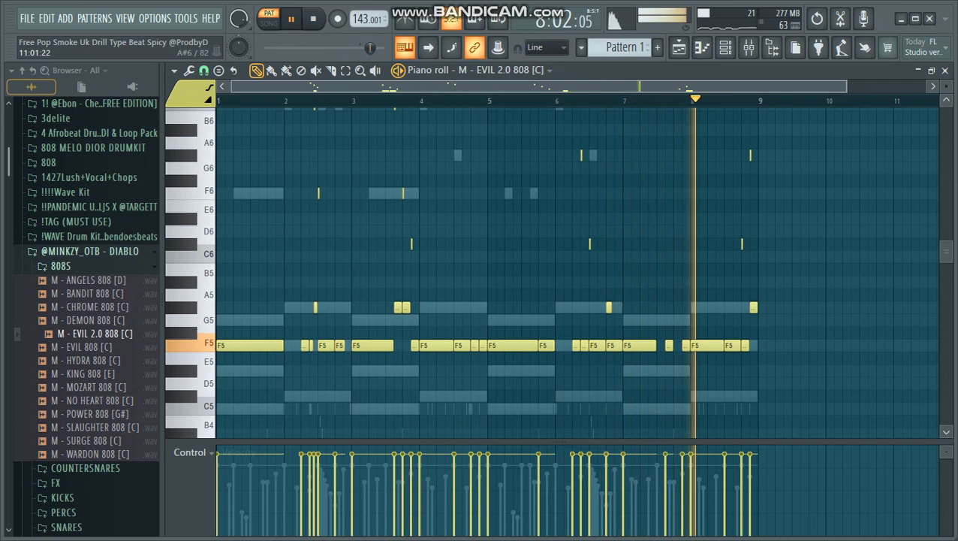
key(space)
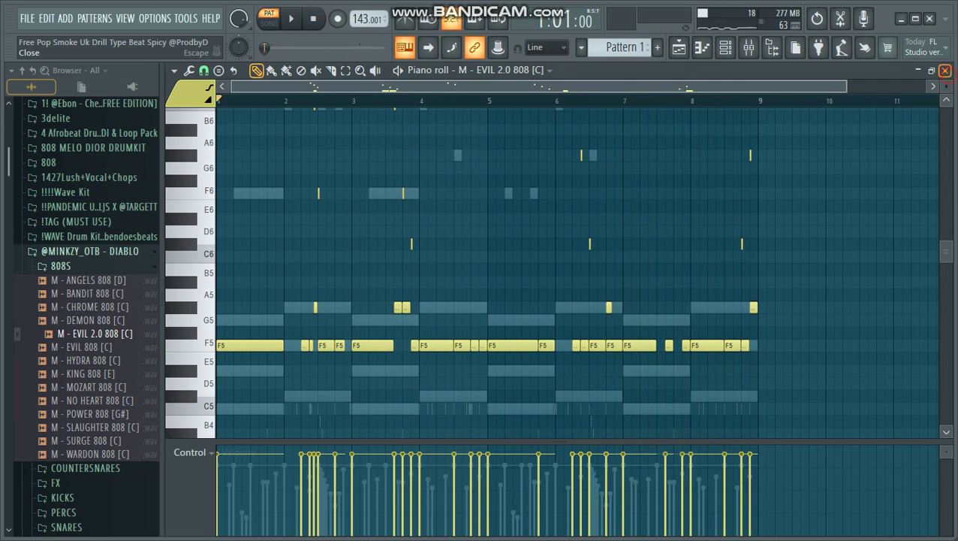
Unmute the channels and split Pattern 1 into a separate pattern for each channel
key(F6)
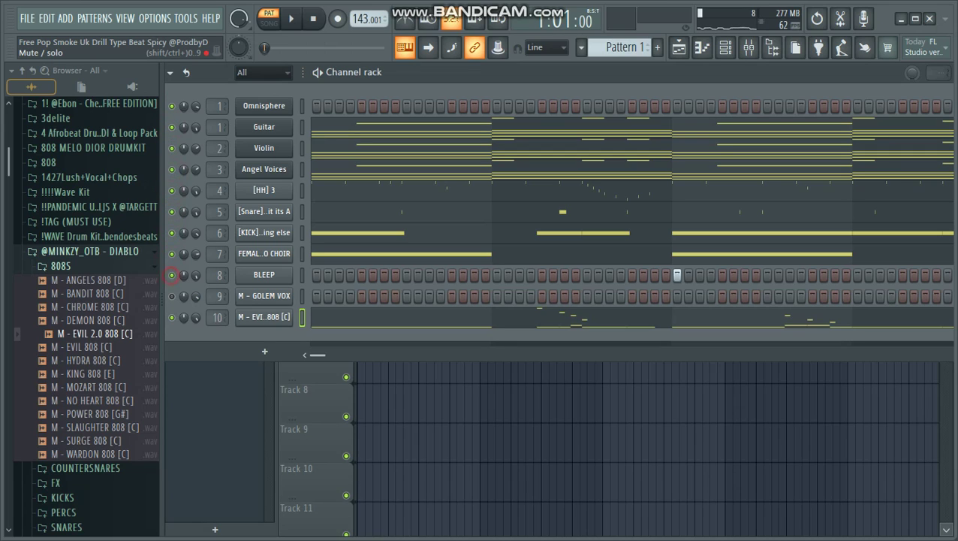
key(F6)
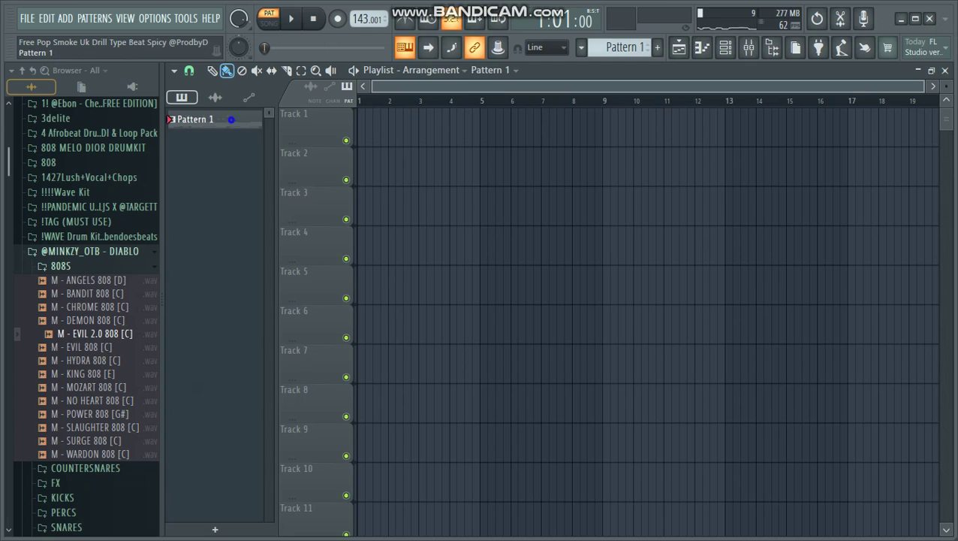
right_click(231, 120)
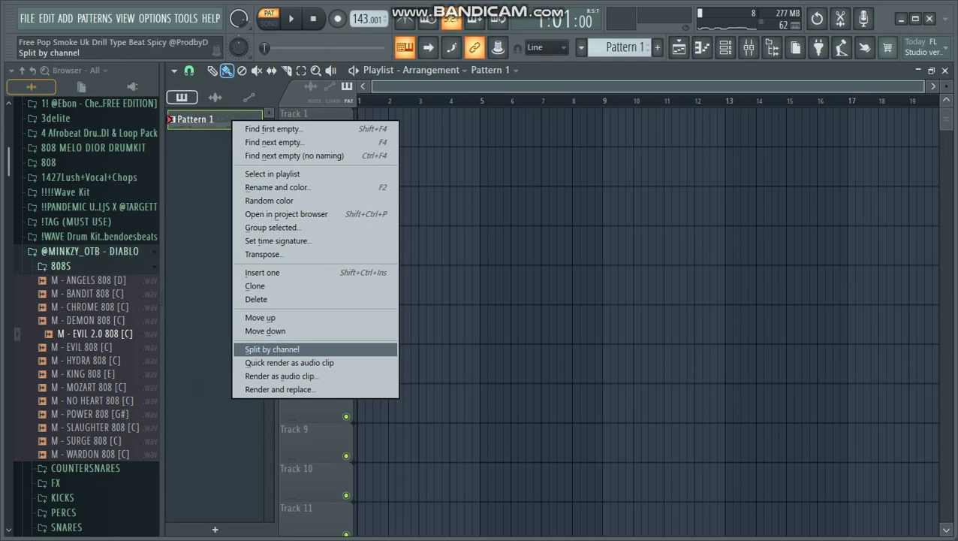
click(272, 349)
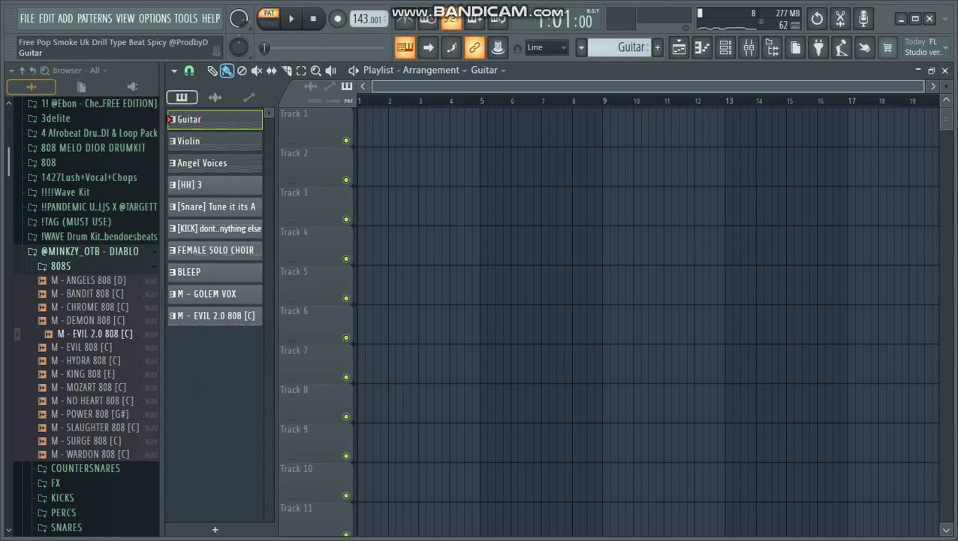
key(F7)
click(931, 70)
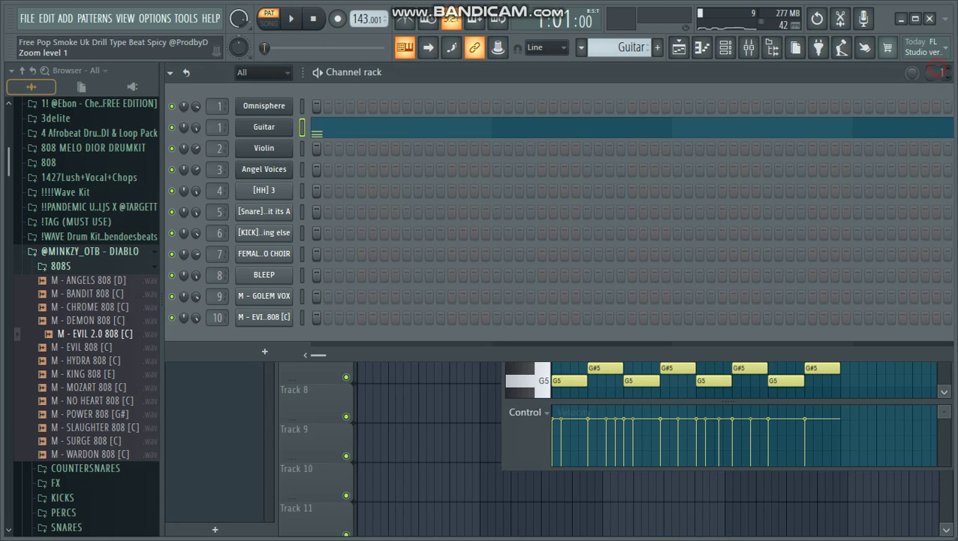
drag(942, 72, 942, 90)
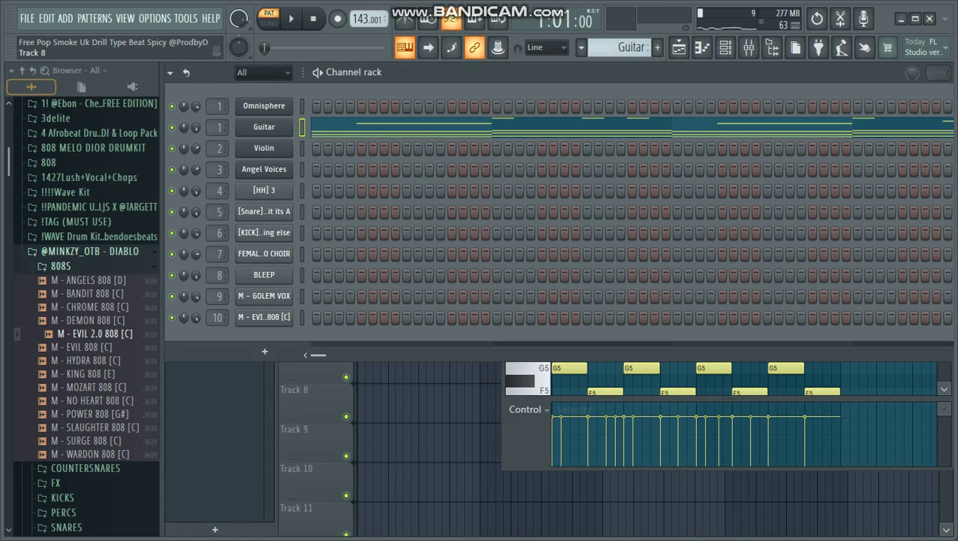
key(F5)
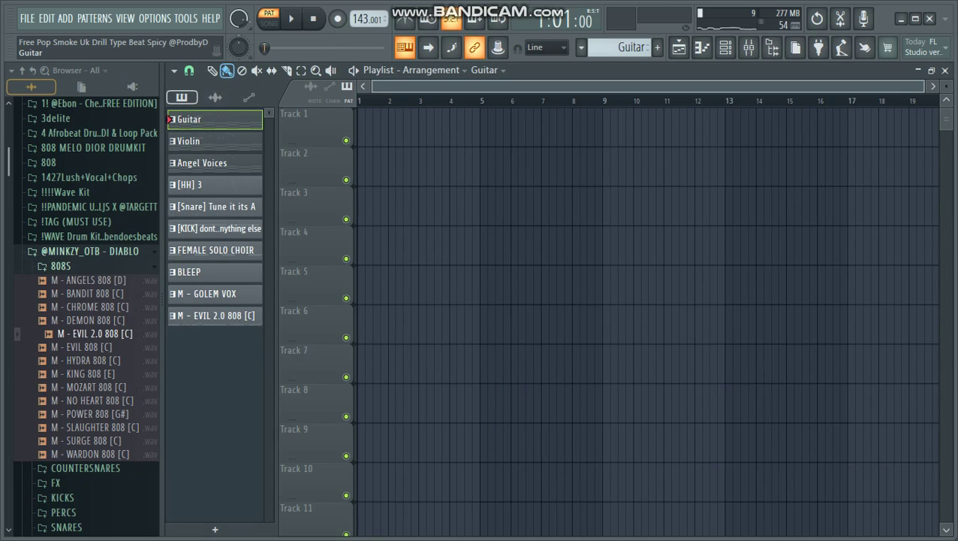
Place the Guitar, Violin, Angel Voices and [HH] 3 patterns at bar 1 on Tracks 1 to 4 and play the arrangement in song mode
click(362, 128)
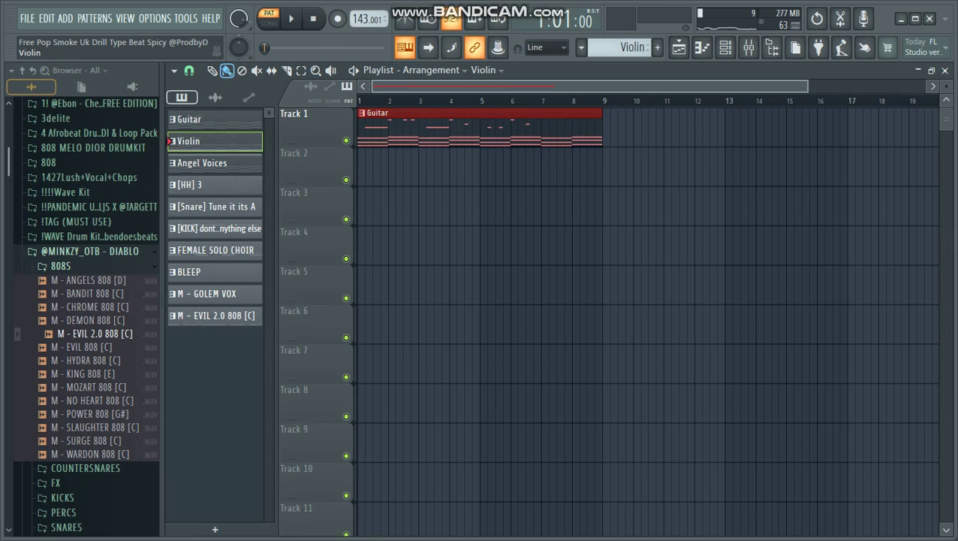
click(363, 166)
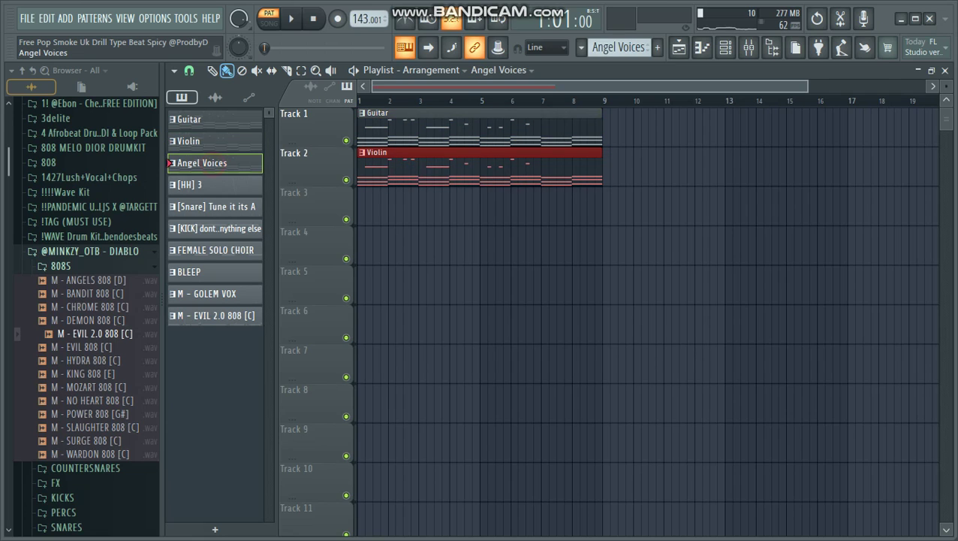
click(368, 203)
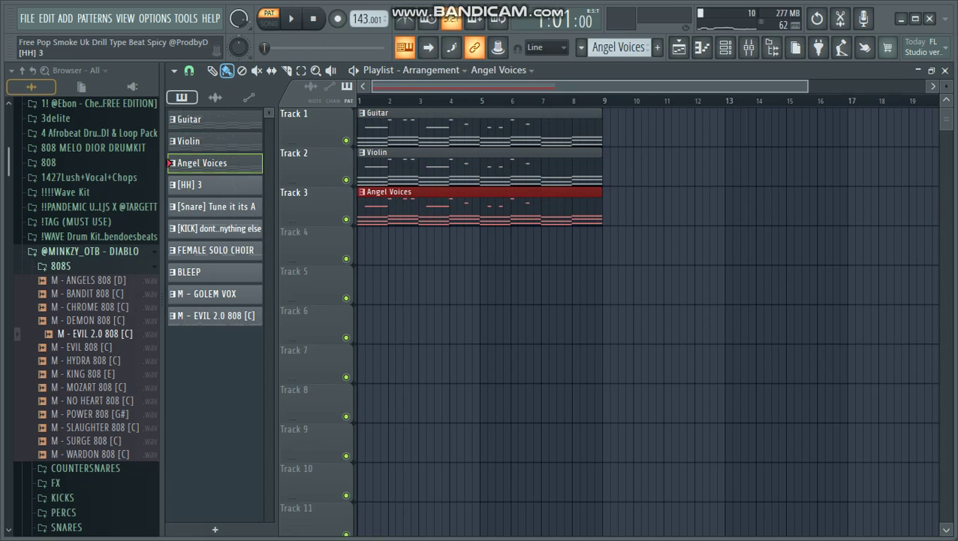
click(396, 242)
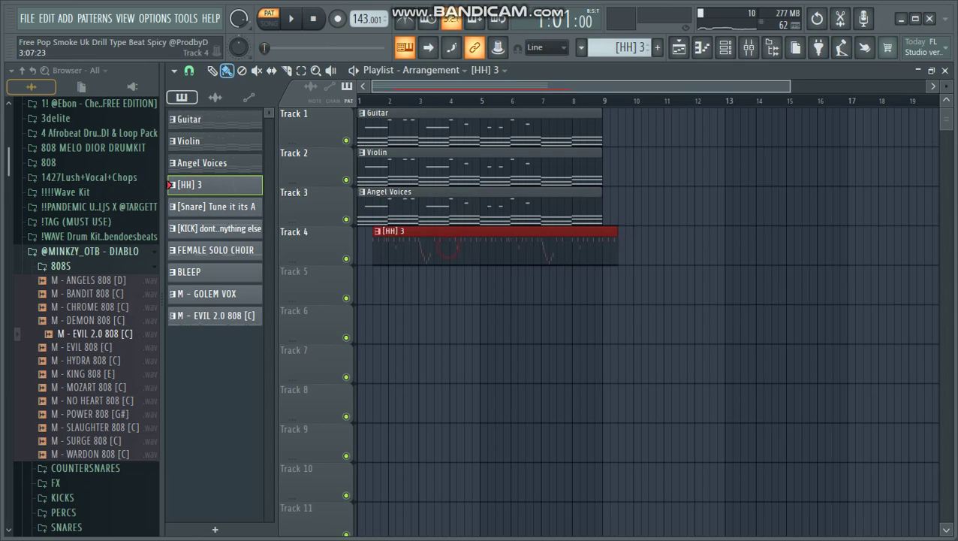
key(l)
key(space)
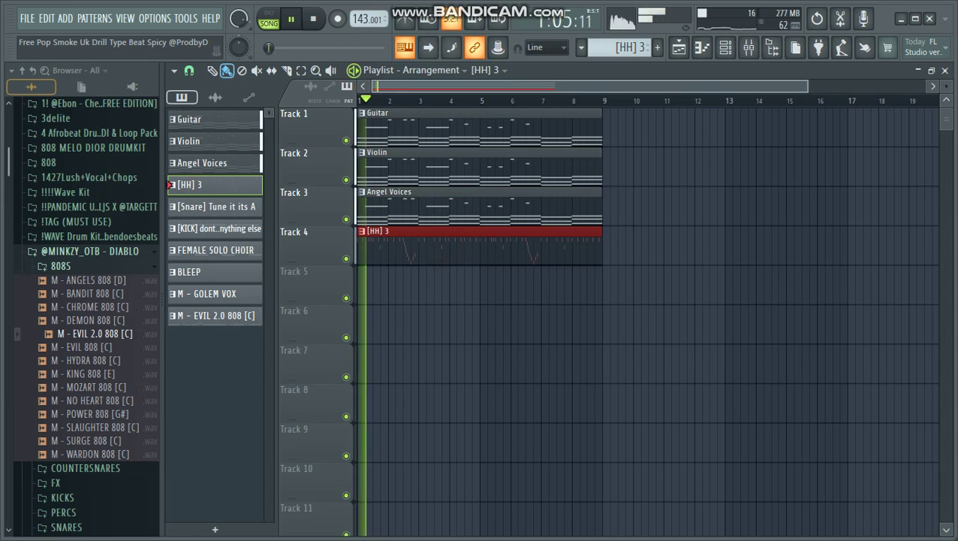
Place the [KICK] pattern on Track 5 and the FEMALE SOLO CHOIR pattern on Track 6, both starting at bar 9
click(201, 228)
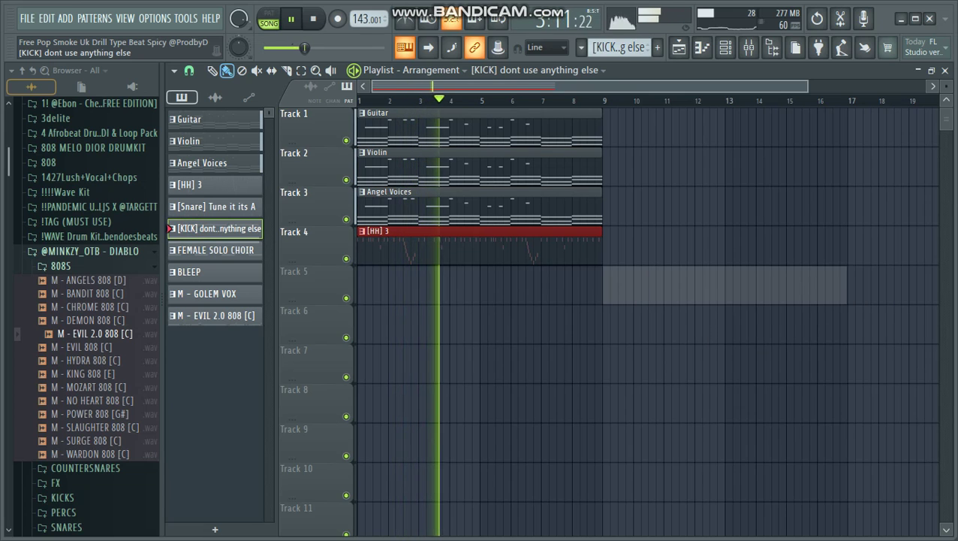
click(607, 284)
click(214, 251)
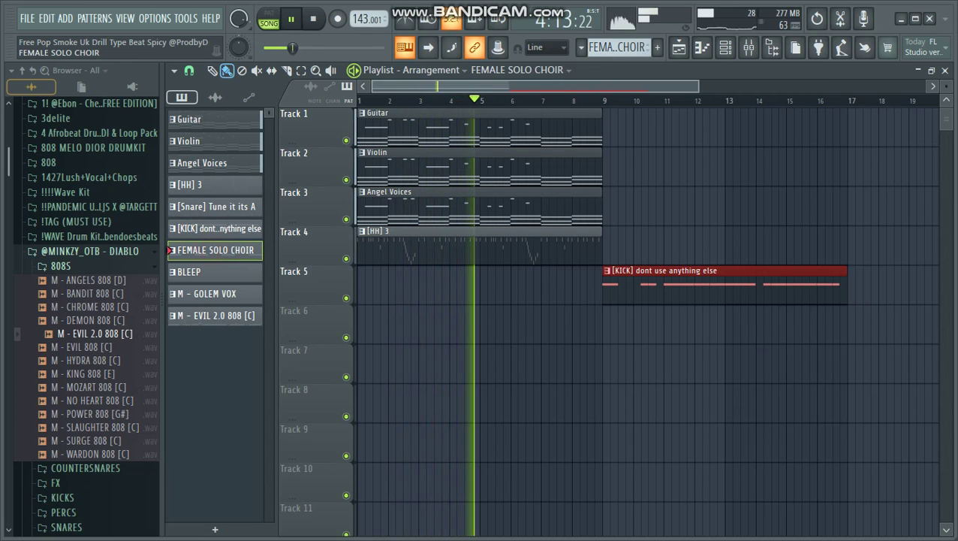
click(605, 323)
Duplicate the Guitar, Violin, Angel Voices and [HH] 3 clips on Tracks 1 to 4 so the copies start at bar 9
key(e)
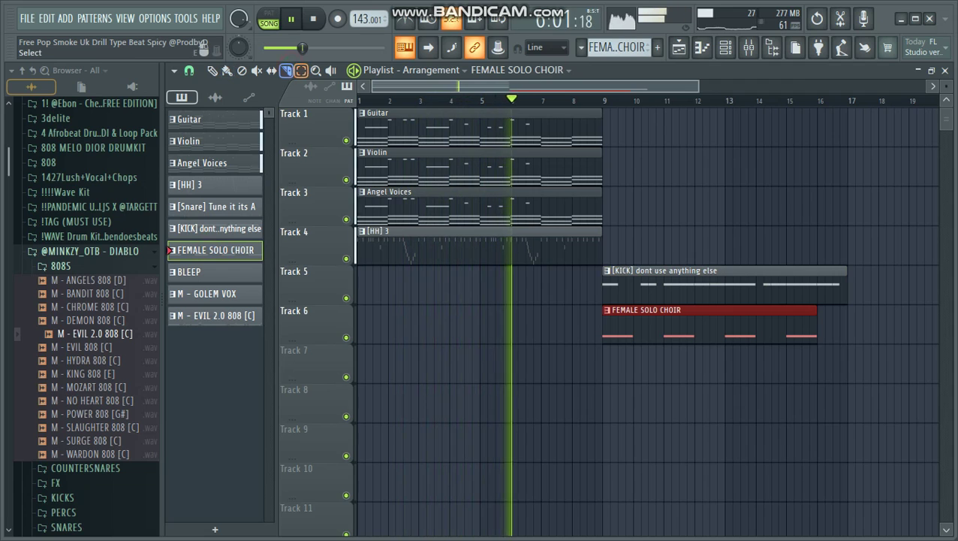
click(427, 134)
drag(428, 109, 506, 261)
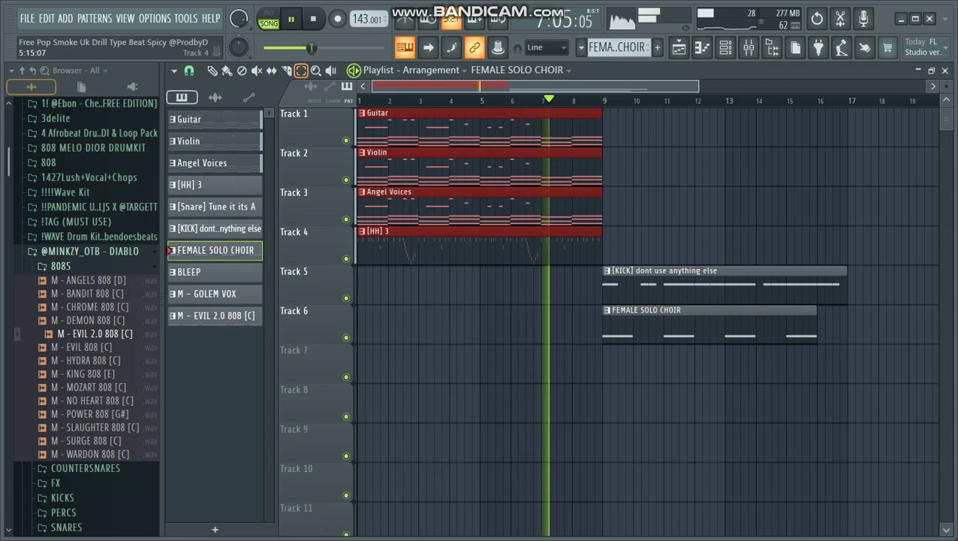
key(ctrl+b)
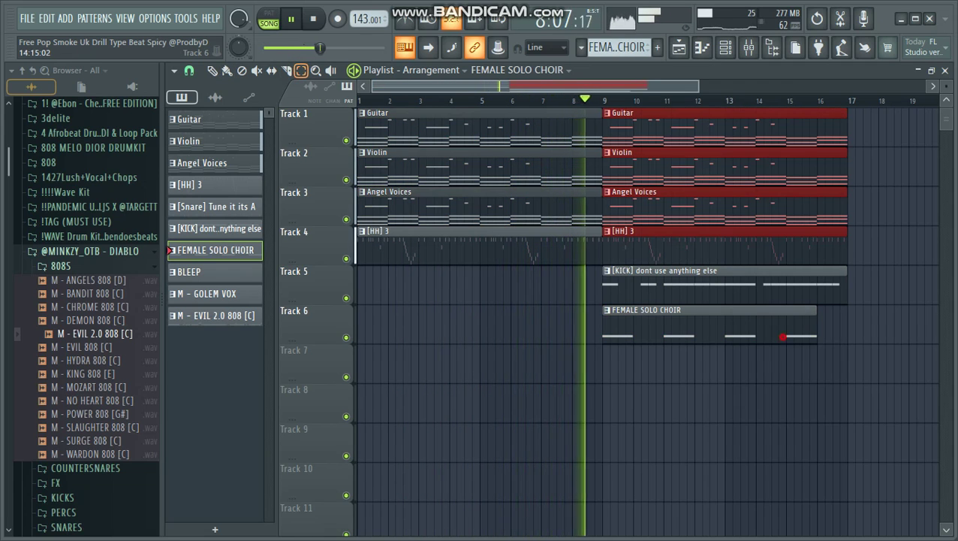
click(783, 336)
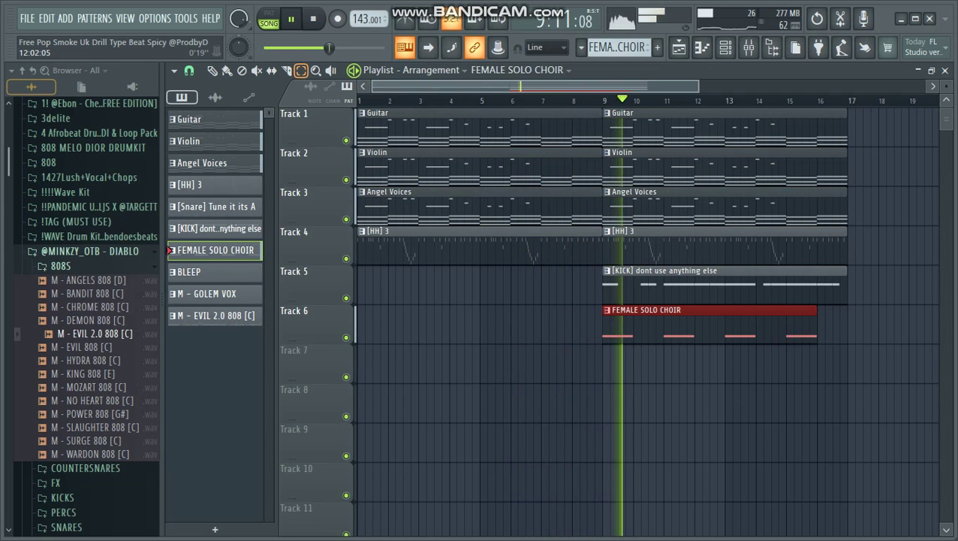
Duplicate the section starting at bar 9 on Tracks 1 to 6 so its copy starts at bar 17
drag(697, 86, 812, 87)
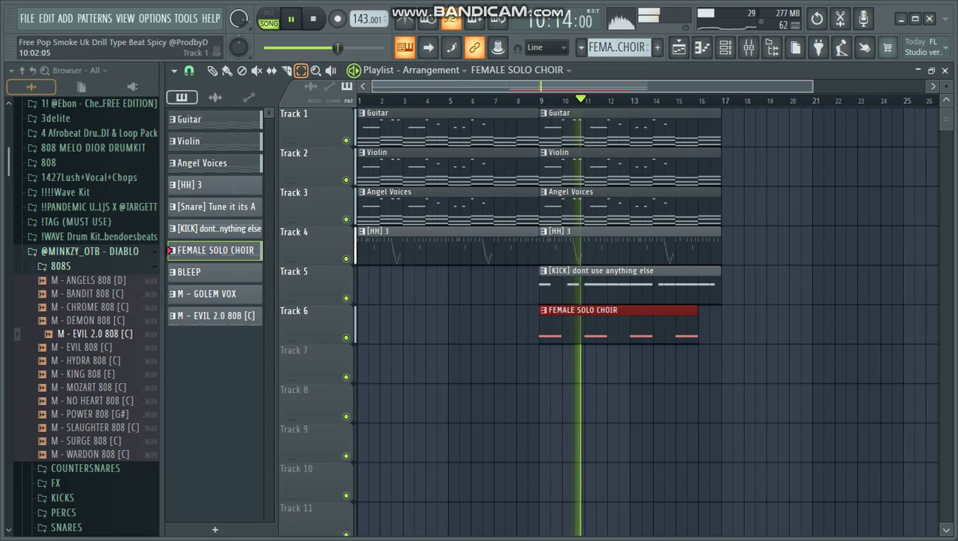
drag(564, 106, 658, 342)
key(ctrl+b)
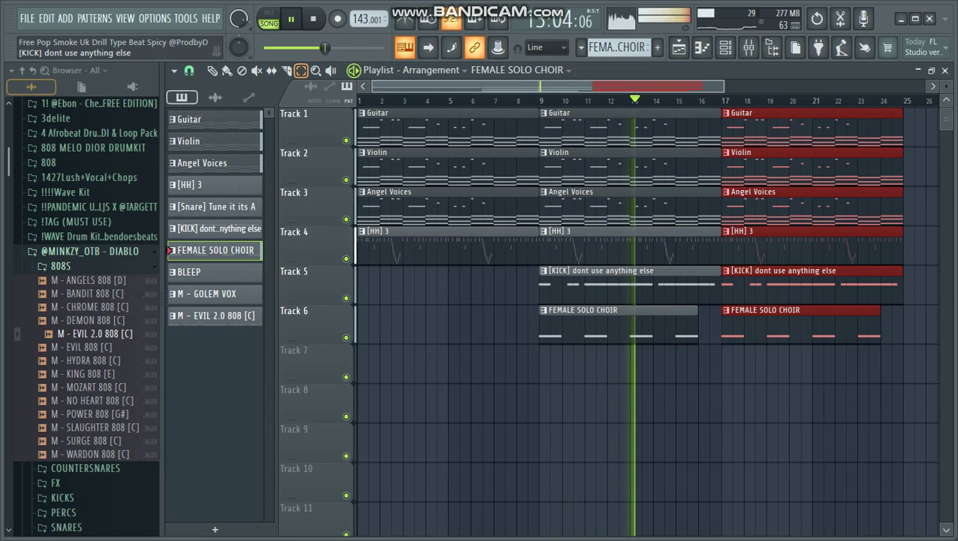
Place the [Snare] pattern on Track 7 and the M - EVIL 2.0 808 [C] pattern on Track 10, both starting at bar 17
drag(215, 207, 735, 364)
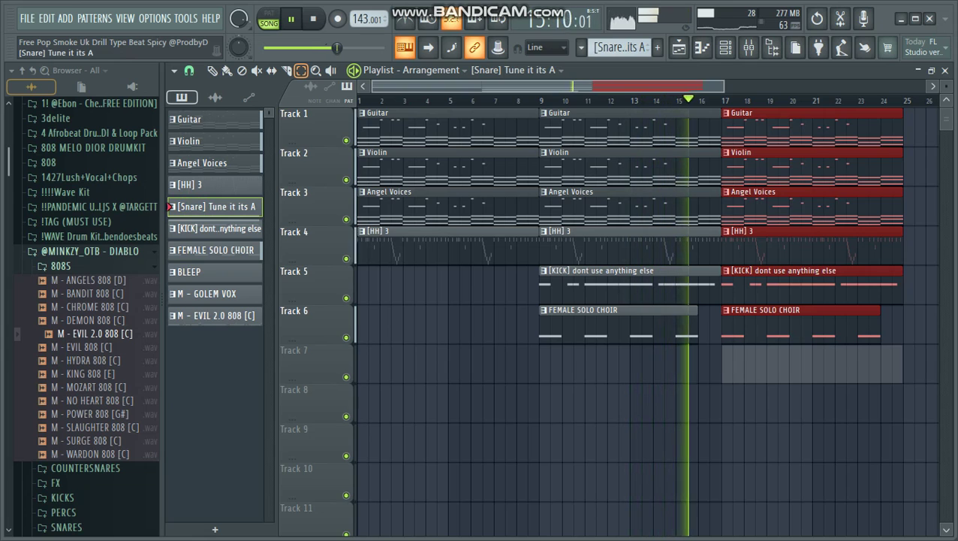
click(736, 362)
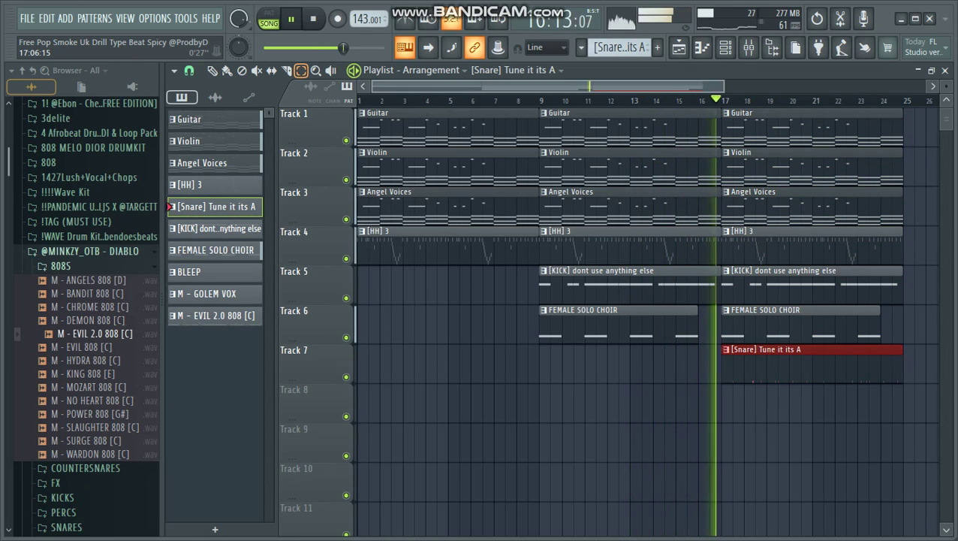
drag(723, 85, 924, 86)
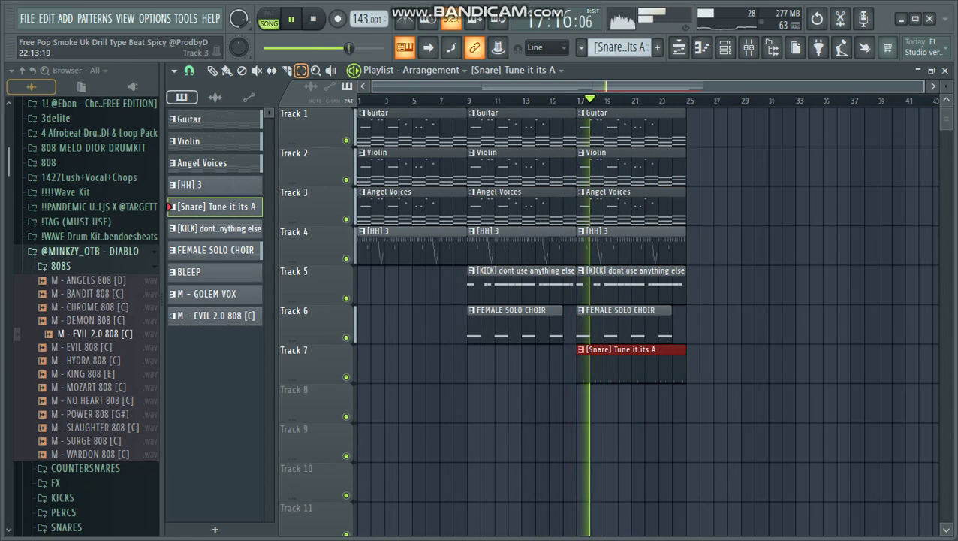
key(space)
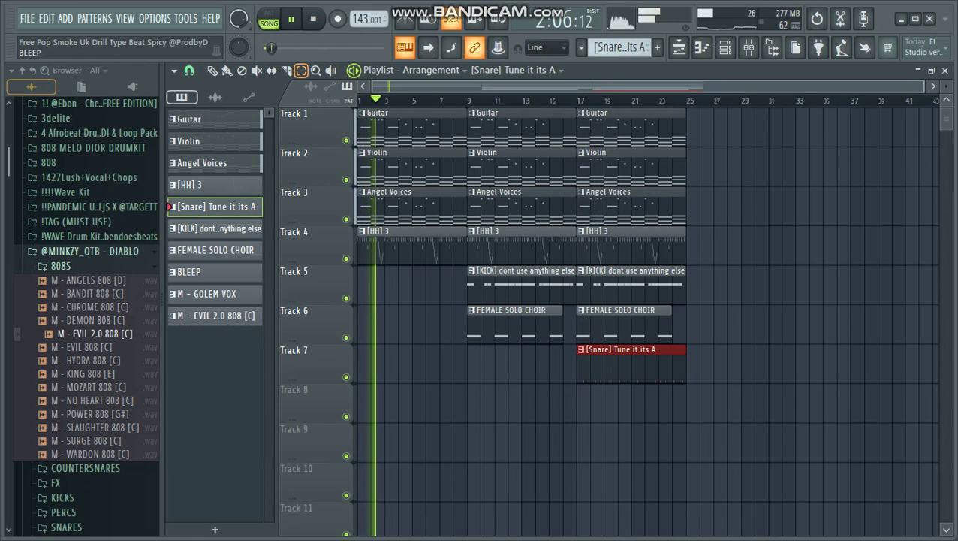
click(215, 316)
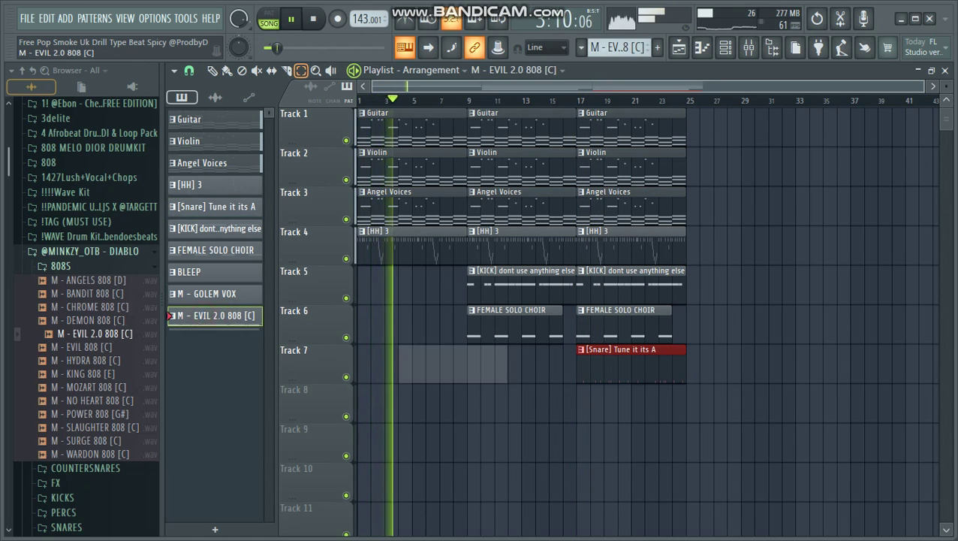
click(585, 481)
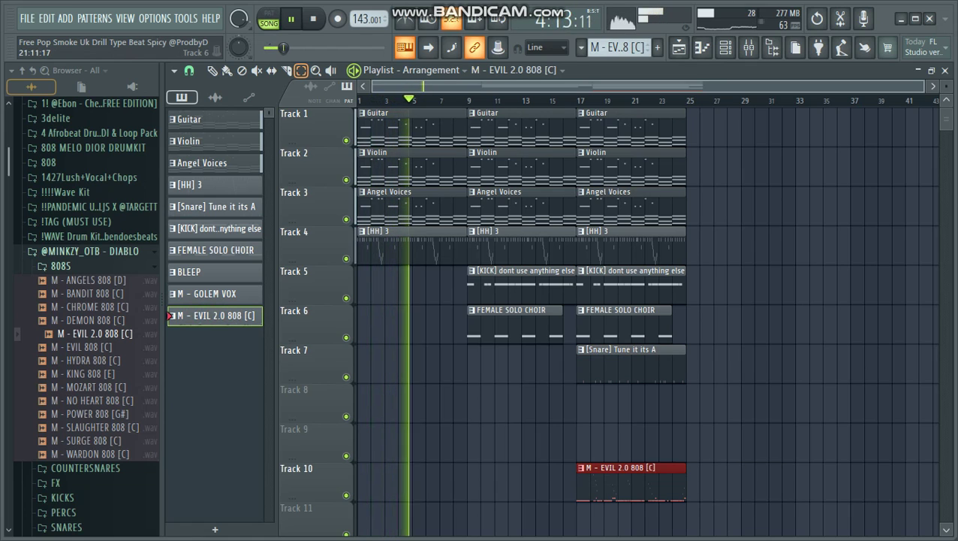
Move the four [KICK] and FEMALE SOLO CHOIR clips down to Tracks 8 and 9, keeping their bar positions
click(213, 71)
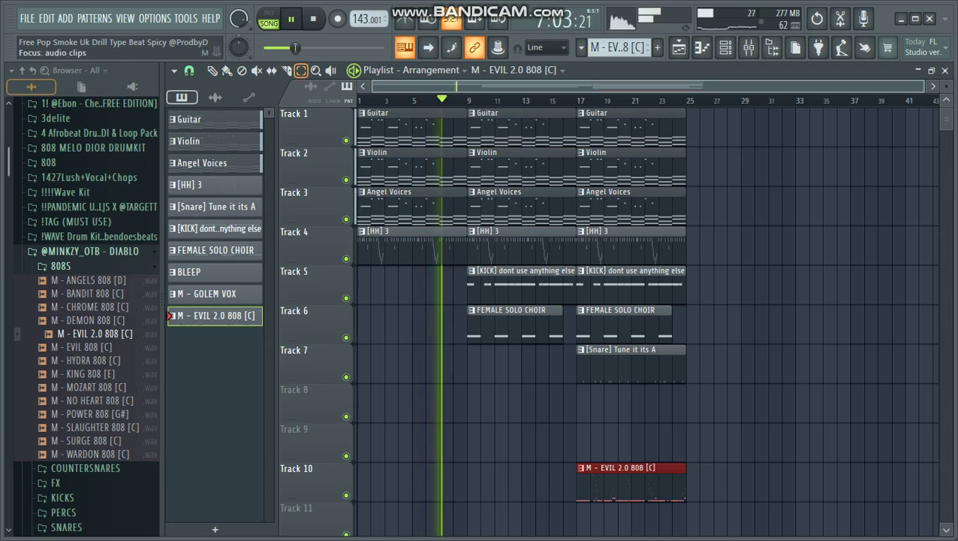
drag(478, 268, 644, 342)
key(shift+Down)
key(shift+Down)
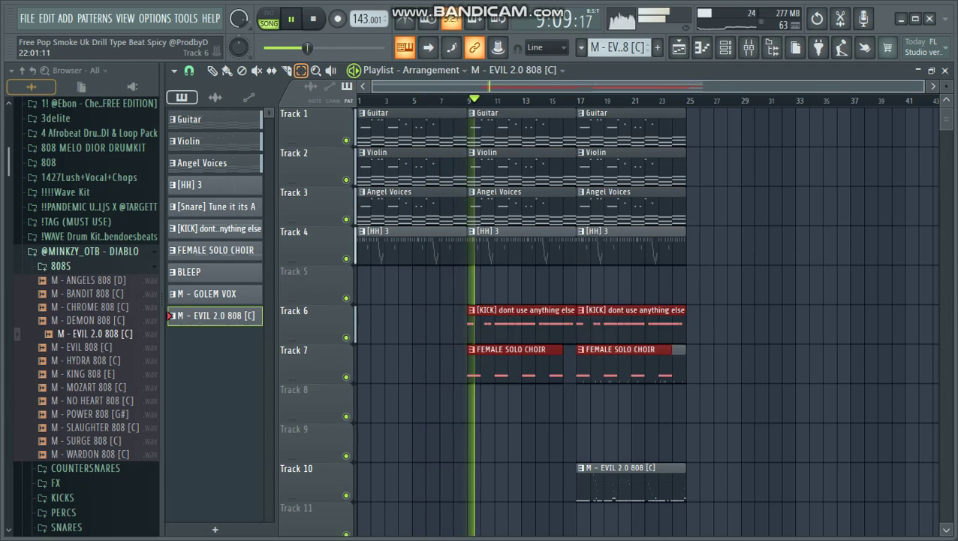
key(shift+Down)
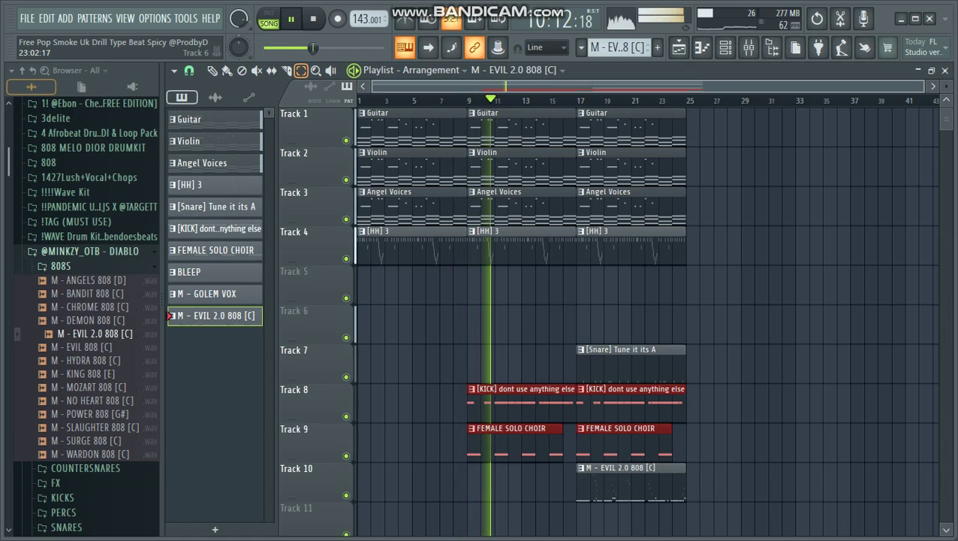
Move the [Snare] clip at bar 17 from Track 7 up to Track 5
click(611, 335)
click(593, 360)
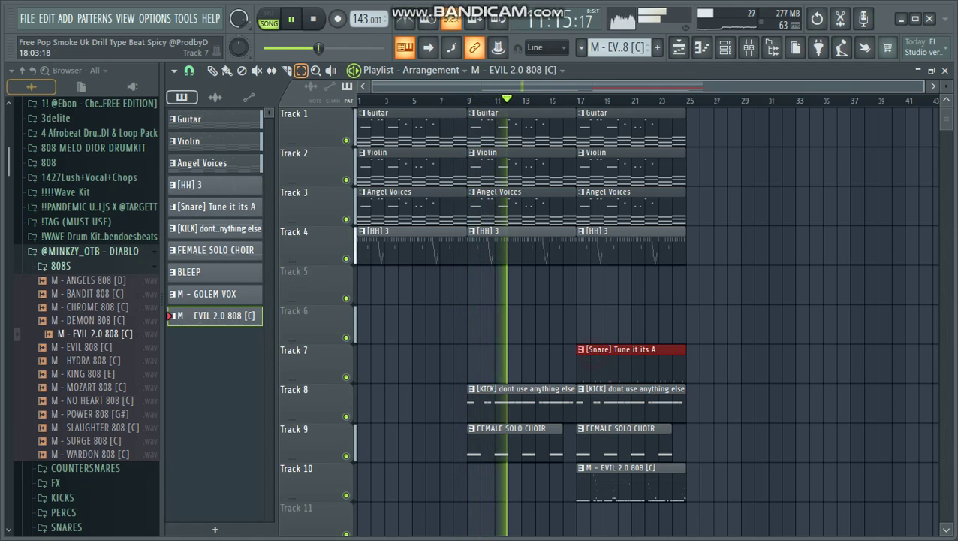
key(shift+Up)
key(shift+Up)
Move the [KICK] and FEMALE SOLO CHOIR clips up to Tracks 6 and 7, directly below the snare track
drag(638, 341, 483, 428)
key(shift+Up)
key(shift+Up)
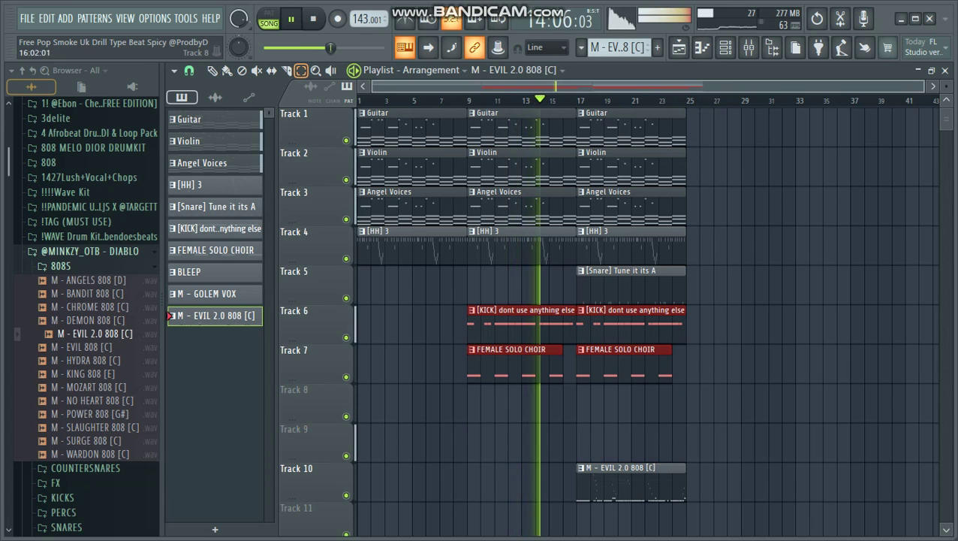
Place the BLEEP pattern on Track 8 and the M - GOLEM VOX pattern on Track 9, both starting at bar 17
click(432, 395)
click(198, 275)
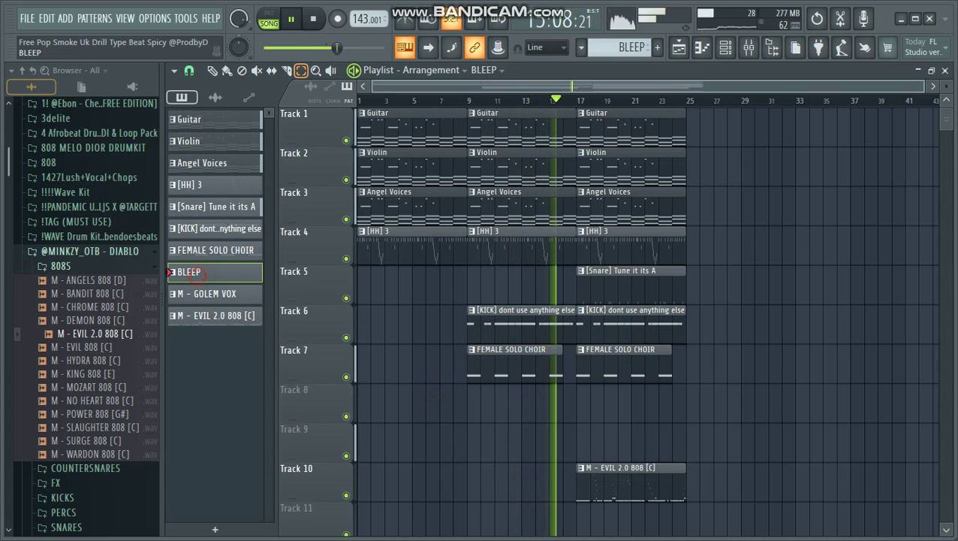
click(593, 392)
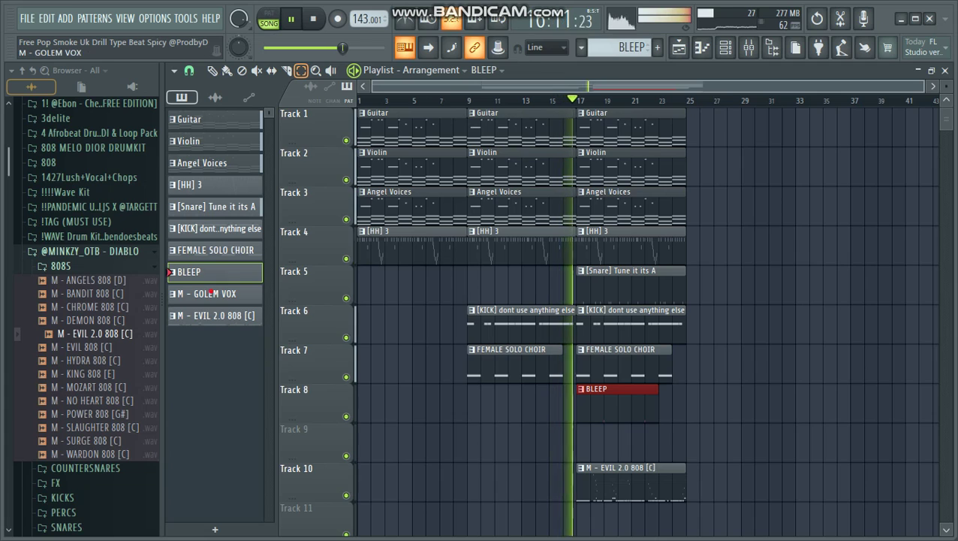
click(199, 294)
click(589, 431)
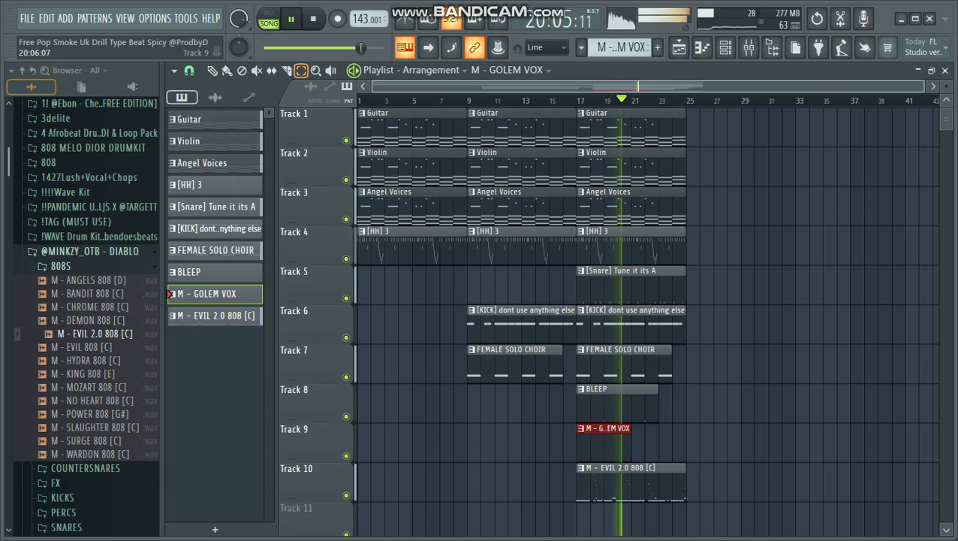
Duplicate the section starting at bar 17 on Tracks 1 to 10 three times, with copies starting at bars 25, 33 and 41
drag(575, 102, 643, 506)
key(ctrl+b)
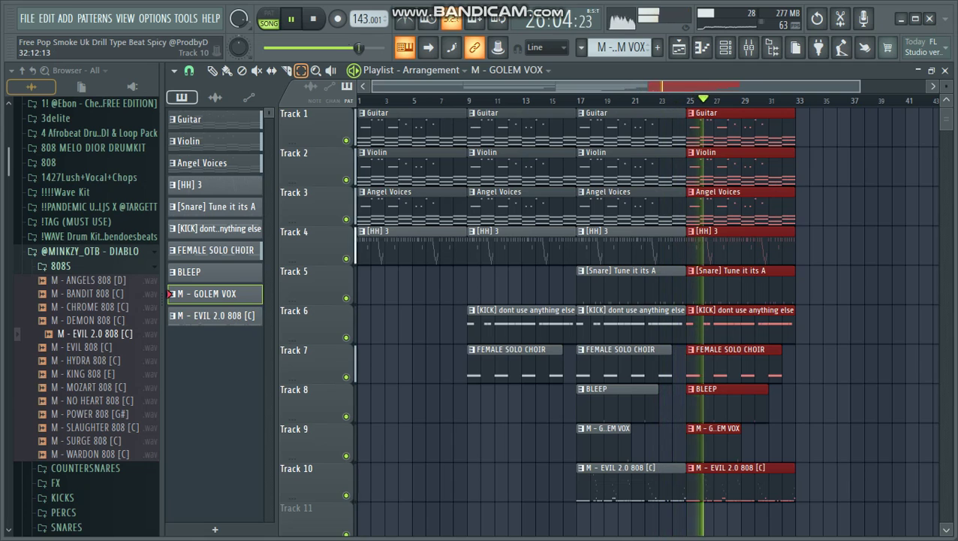
key(ctrl+b)
key(ctrl+b)
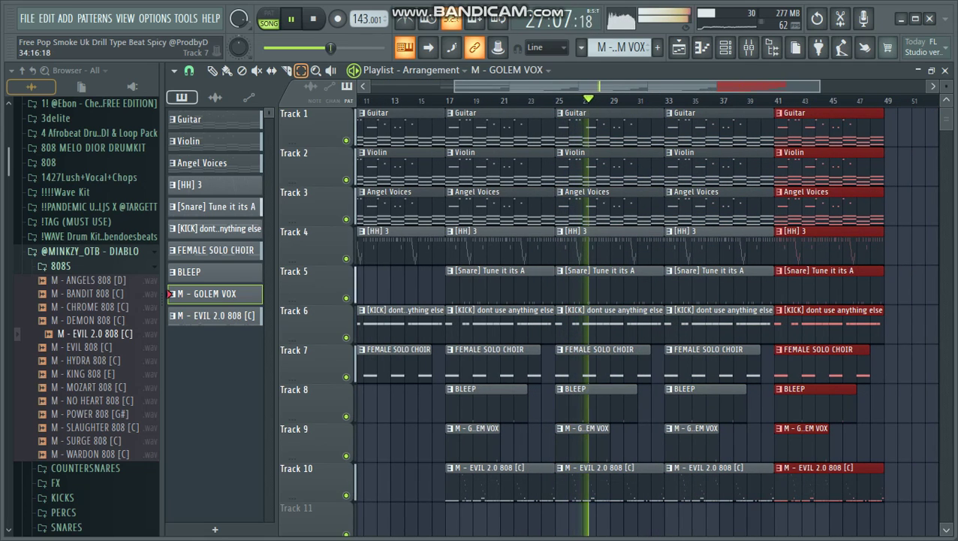
Delete the FEMALE SOLO CHOIR and Violin clips that start at bars 33 and 41
drag(691, 364, 797, 364)
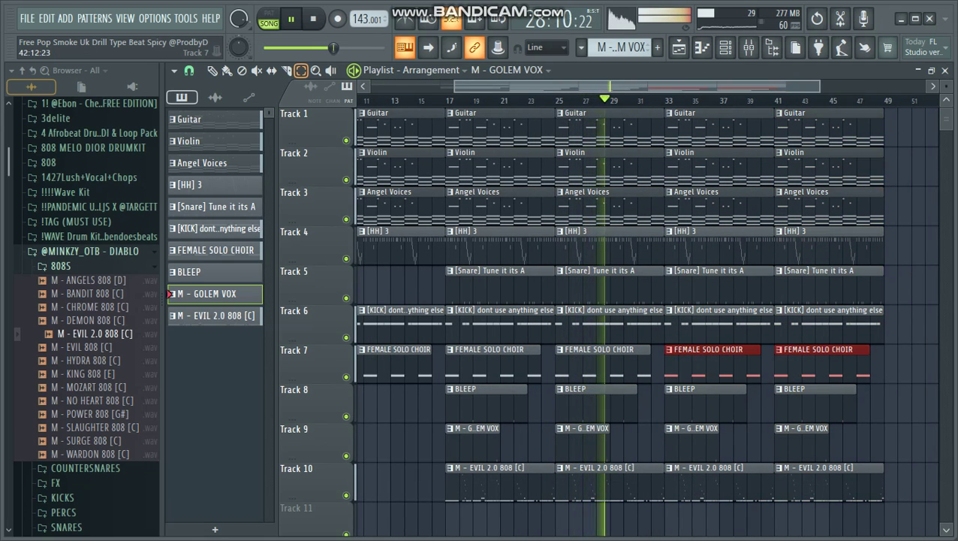
key(Delete)
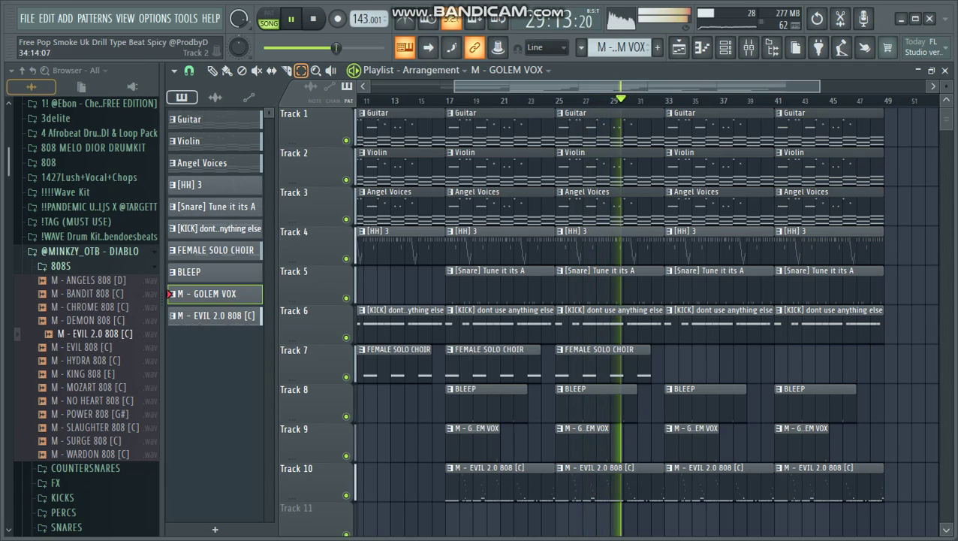
drag(667, 149, 818, 174)
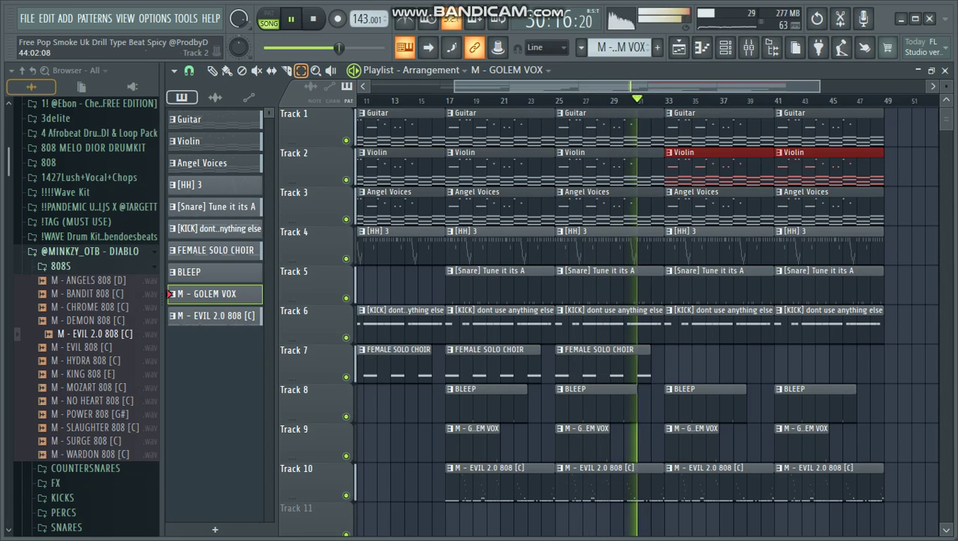
key(Delete)
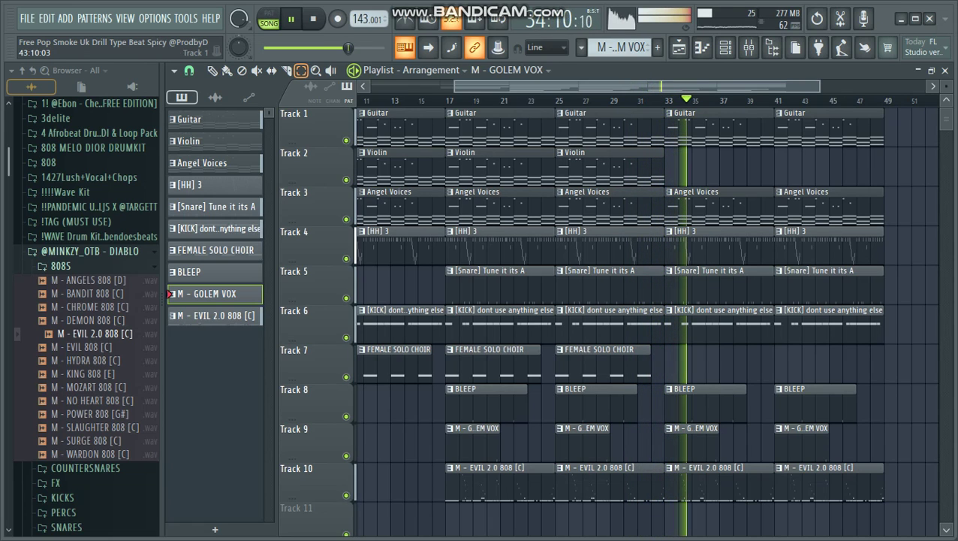
Duplicate the section starting at bar 41 on all tracks so its copy starts at bar 49
drag(818, 85, 916, 85)
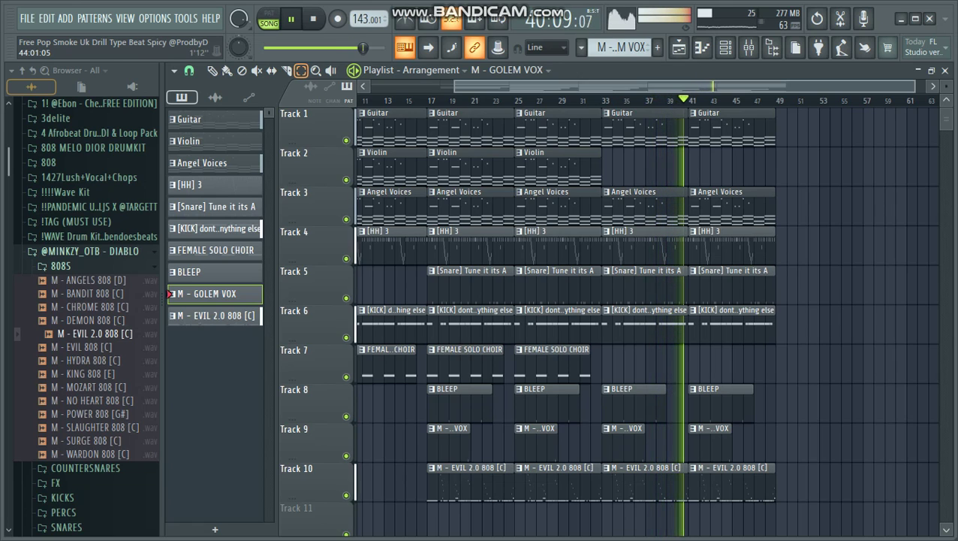
drag(700, 108, 771, 499)
key(ctrl+b)
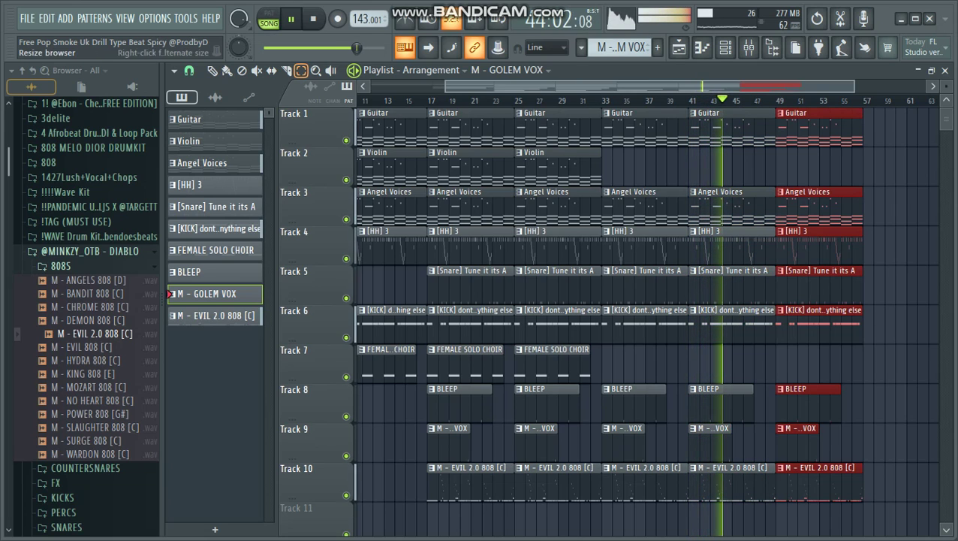
Place the Violin pattern on Track 2 and the FEMALE SOLO CHOIR pattern on Track 7, both starting at bar 49
drag(215, 141, 807, 167)
click(798, 165)
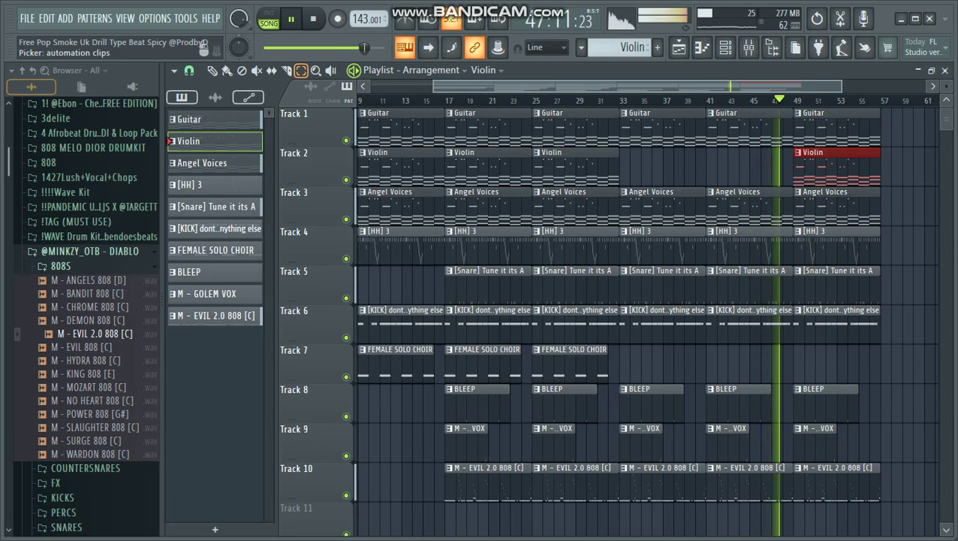
click(568, 365)
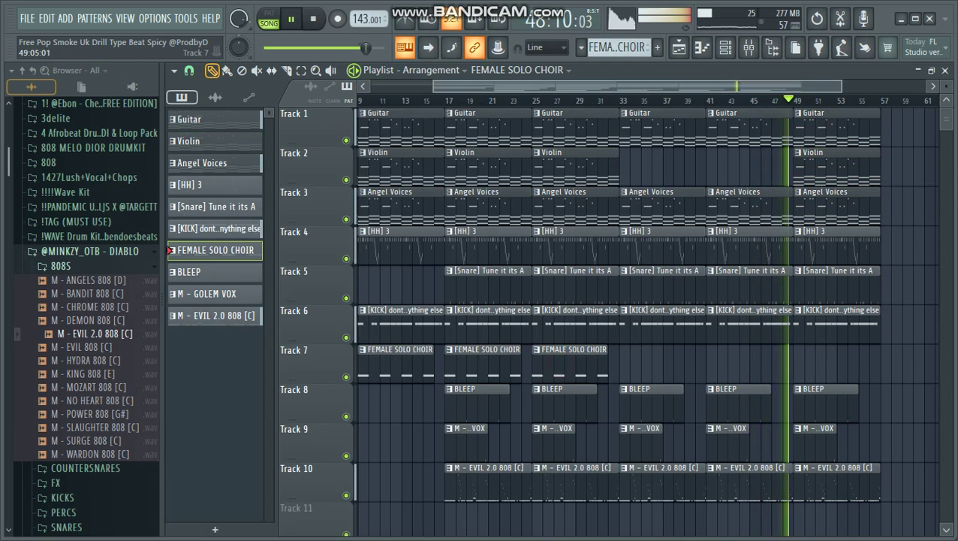
click(802, 362)
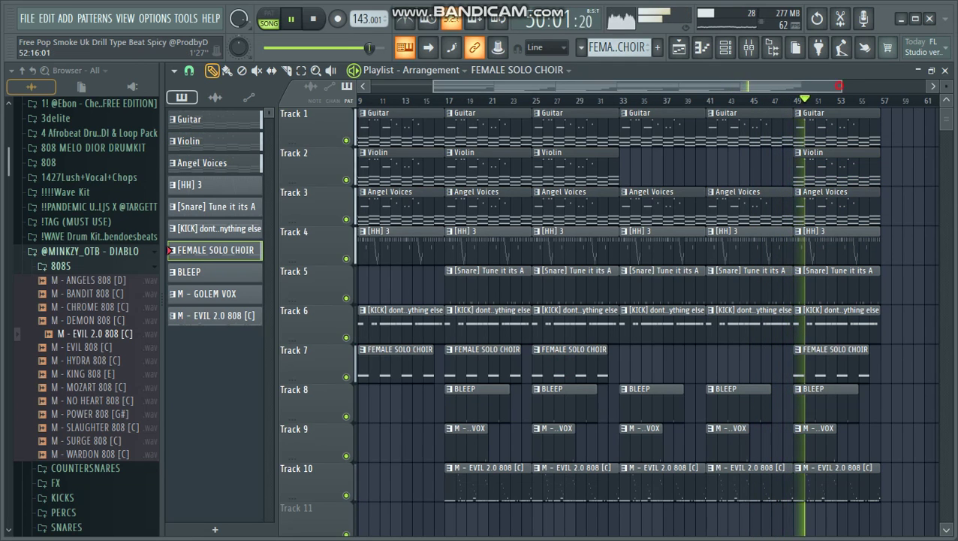
Duplicate the section starting at bar 49 on Tracks 1 to 10 so its copy starts at bar 57
drag(841, 86, 911, 86)
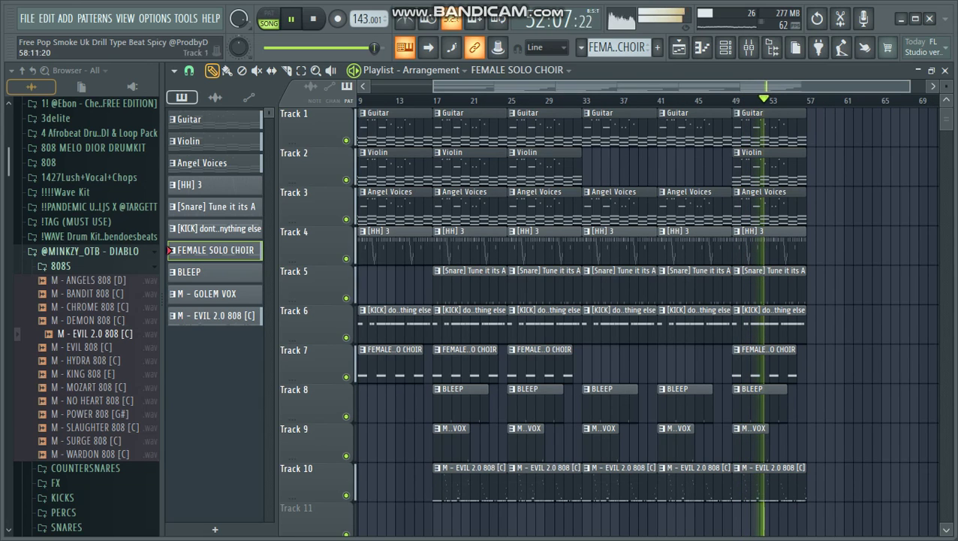
key(z)
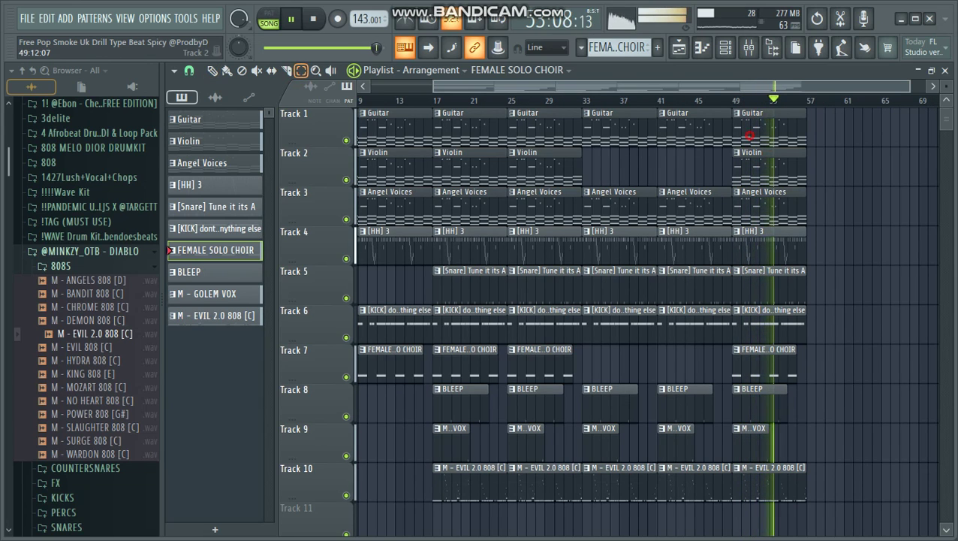
drag(749, 135, 800, 496)
key(ctrl+b)
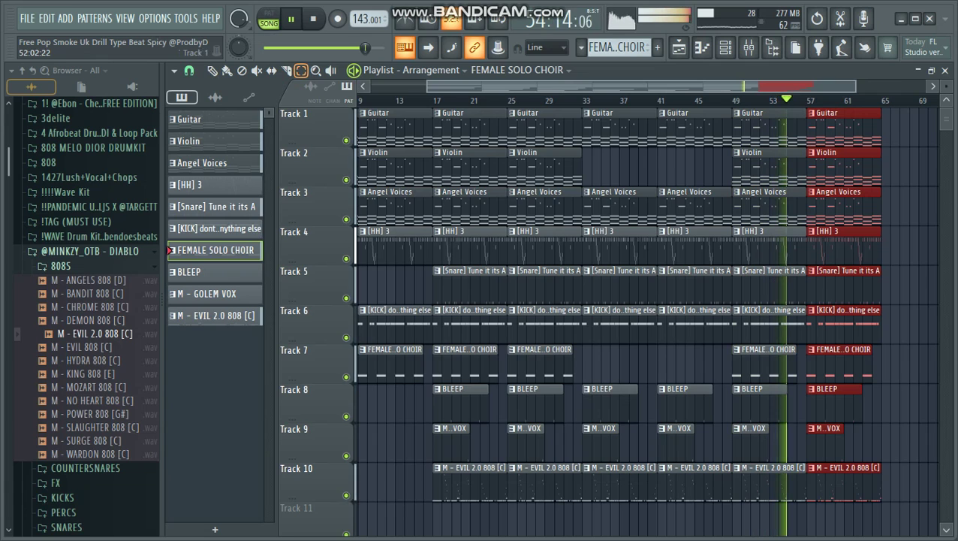
Stop the song playback
drag(856, 86, 918, 86)
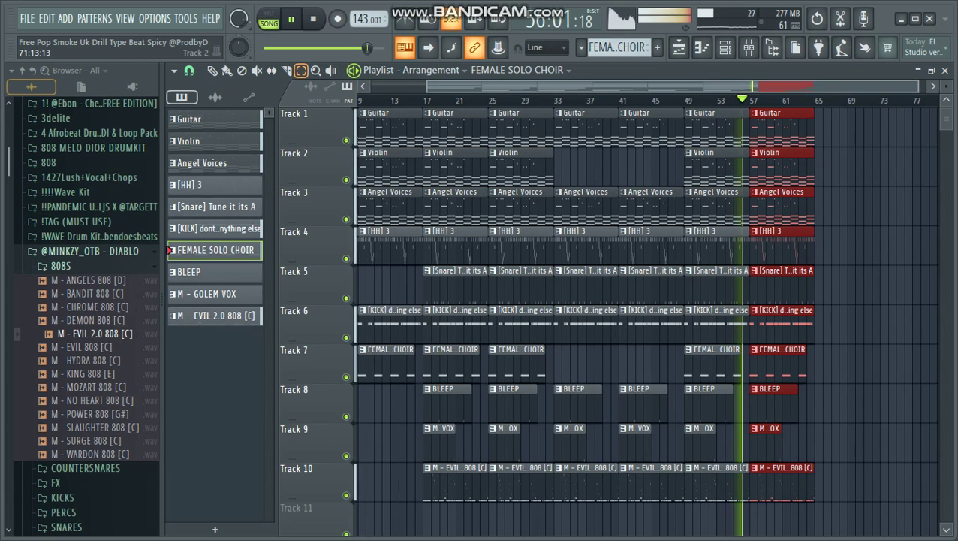
key(space)
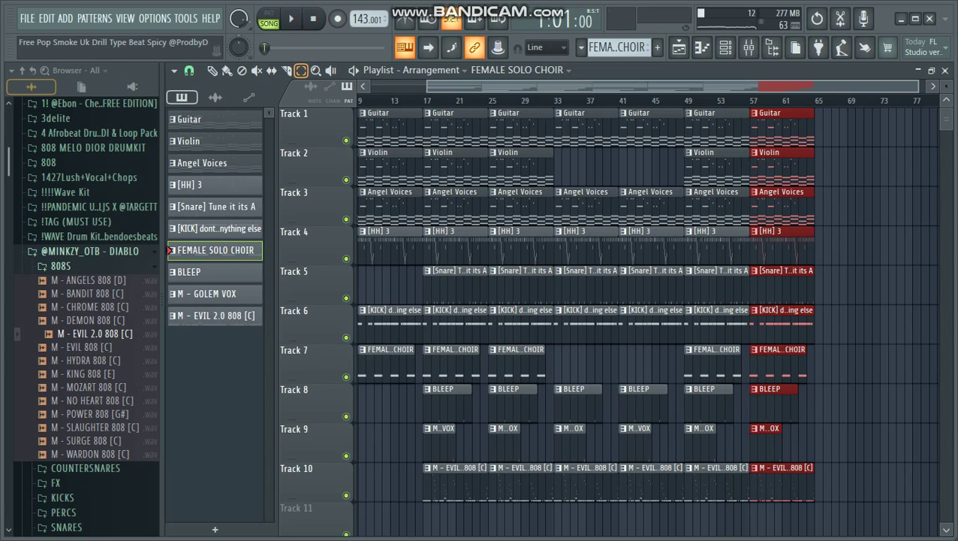
mouse_move(554, 2)
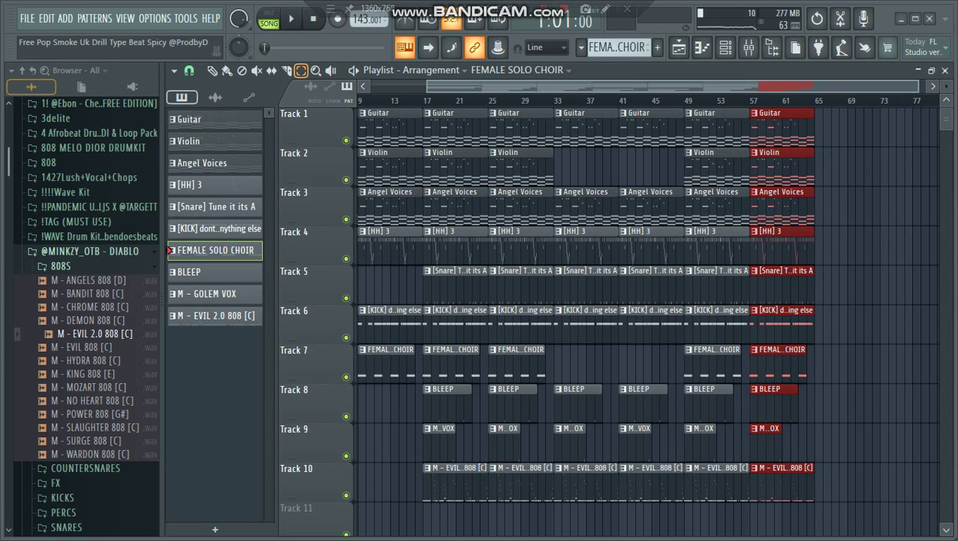